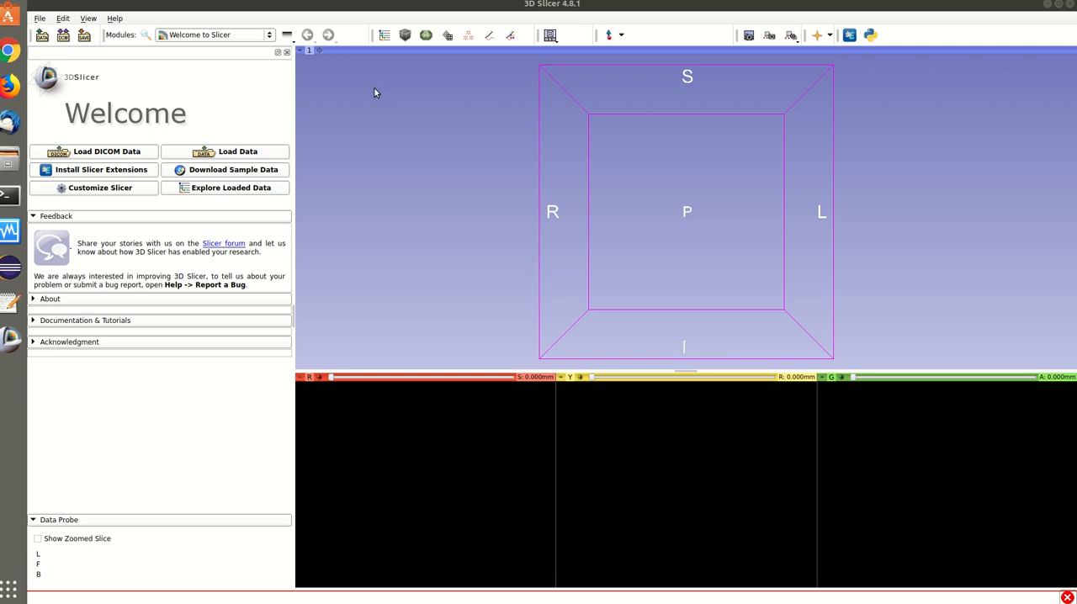
pyautogui.click(230, 35)
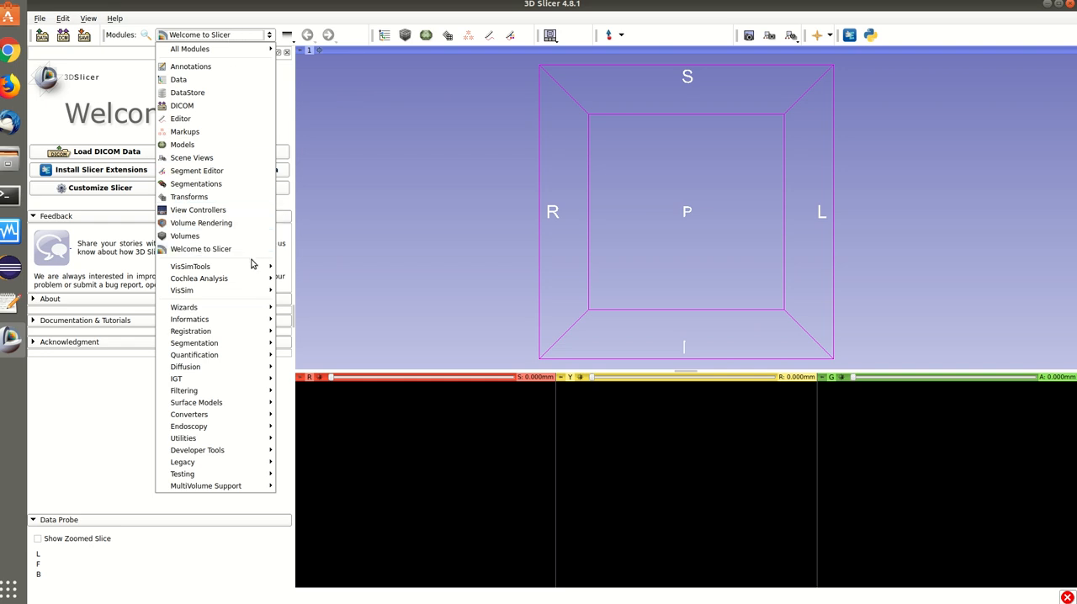
pyautogui.moveTo(236, 267)
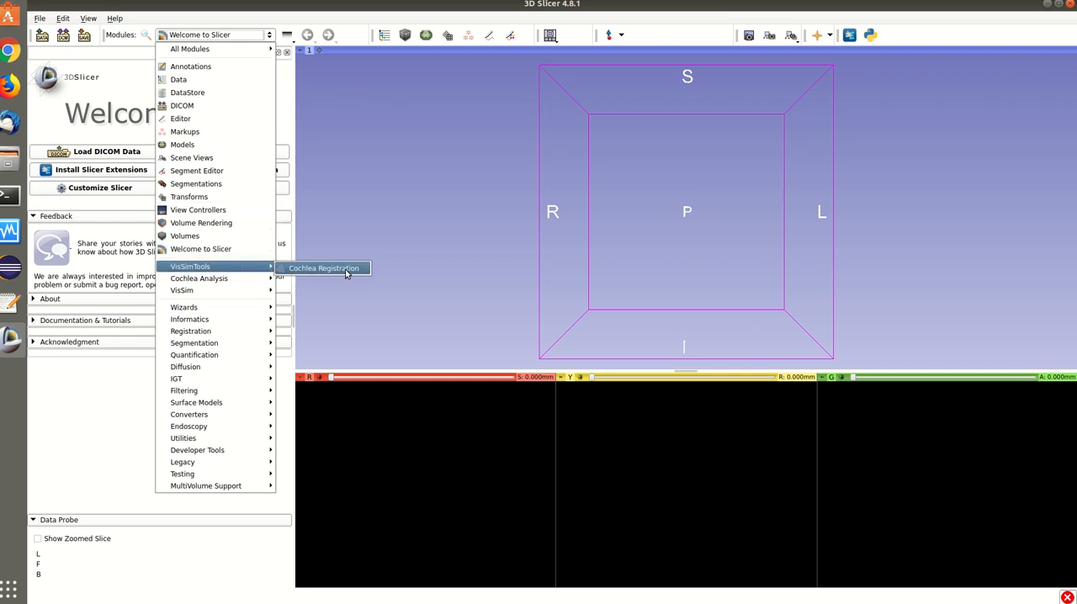
pyautogui.click(578, 139)
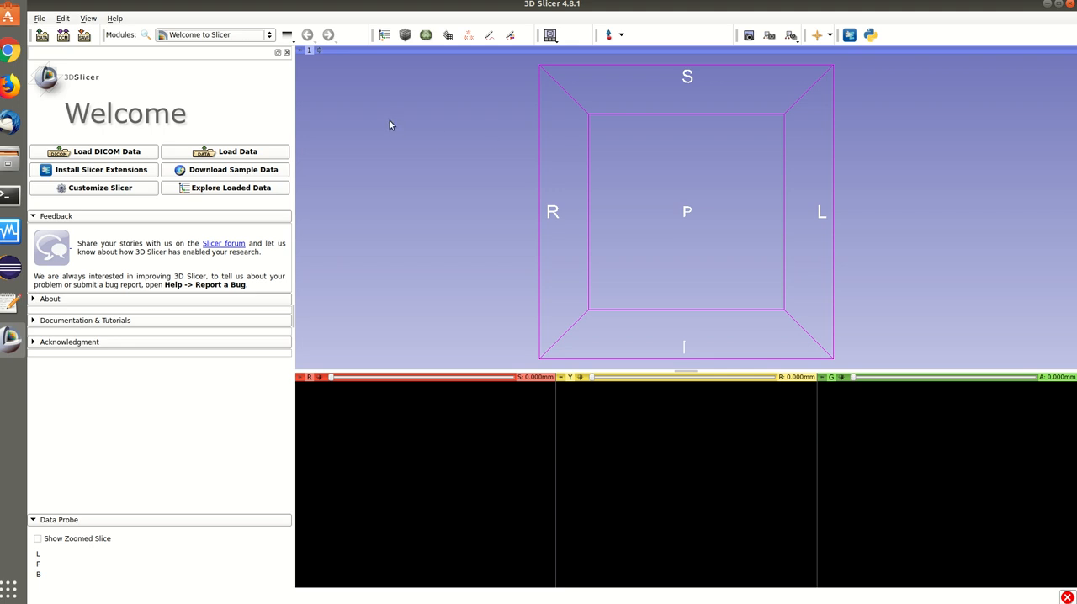
# Find the DataStore module by searching for "data" and display the datastore.
pyautogui.click(147, 35)
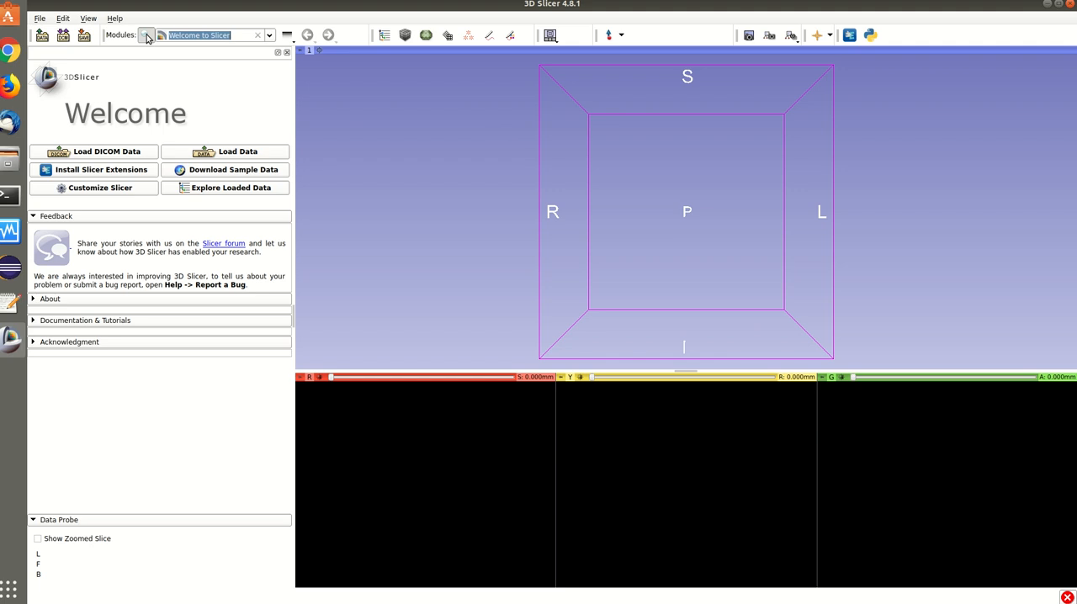
pyautogui.write('data')
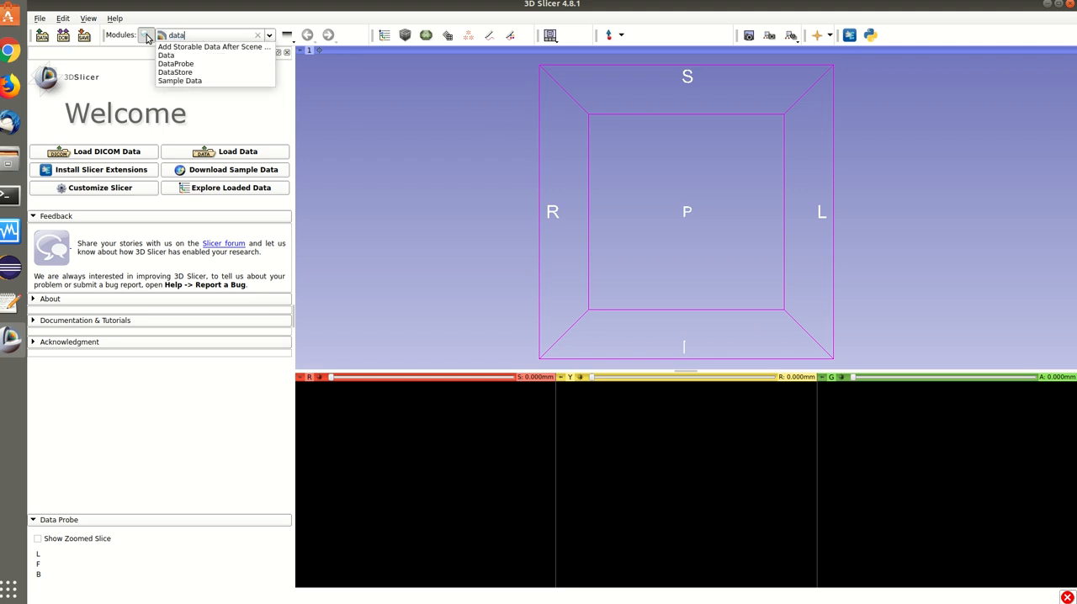
pyautogui.click(178, 72)
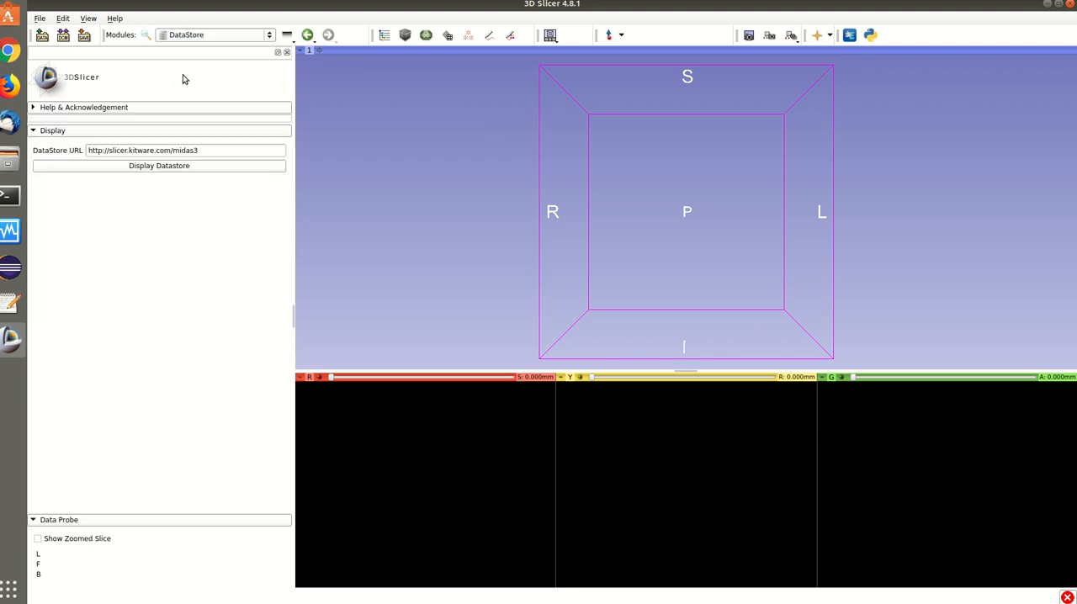
pyautogui.click(166, 171)
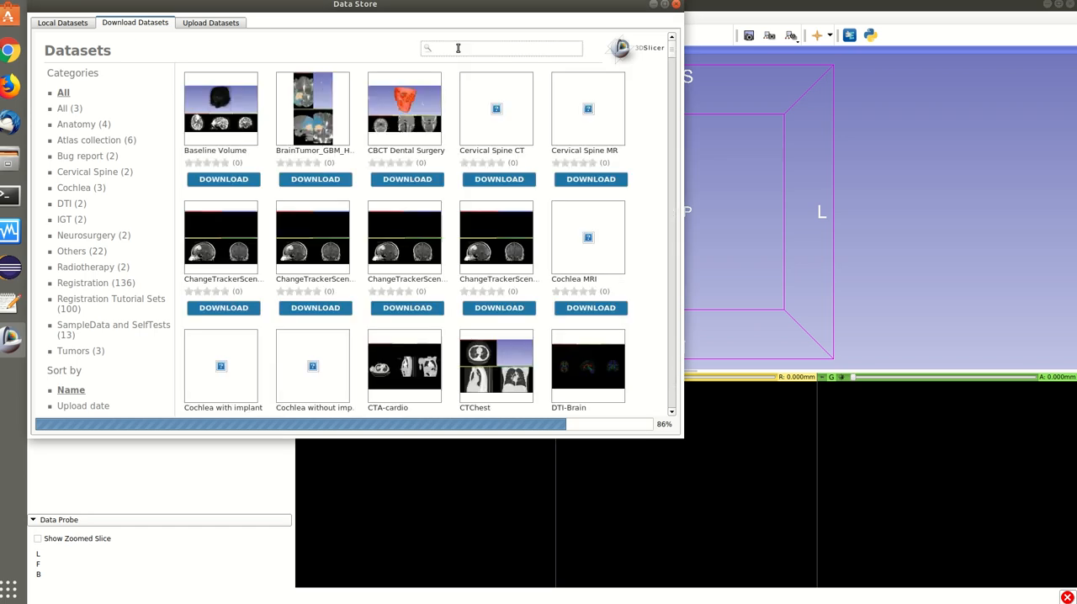
# Search the downloadable datasets for "cochlea" and download the Cochlea MRI dataset.
pyautogui.write('ochlea')
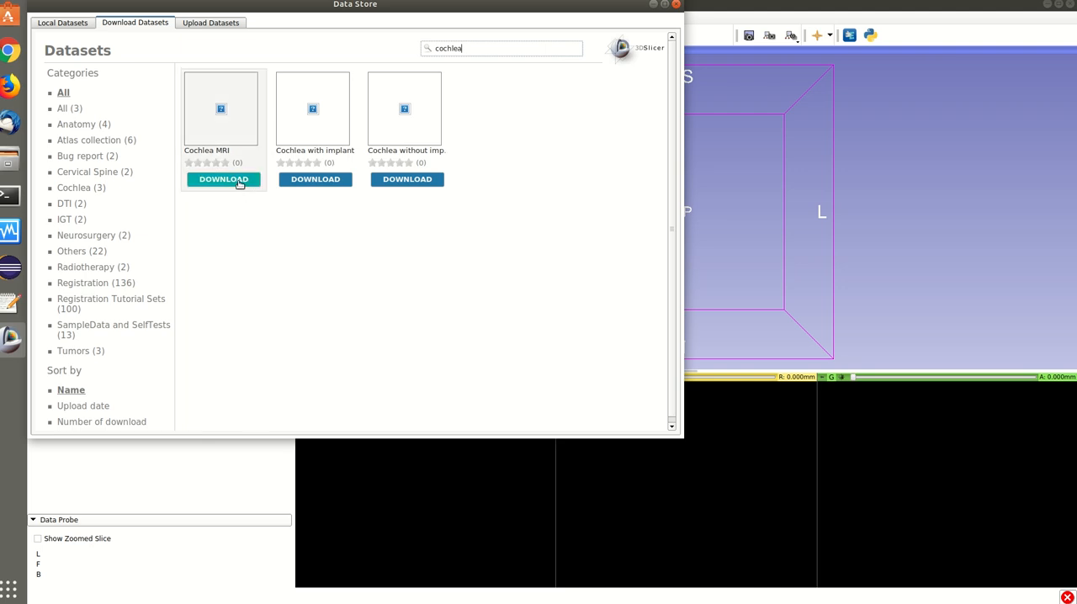
pyautogui.click(238, 181)
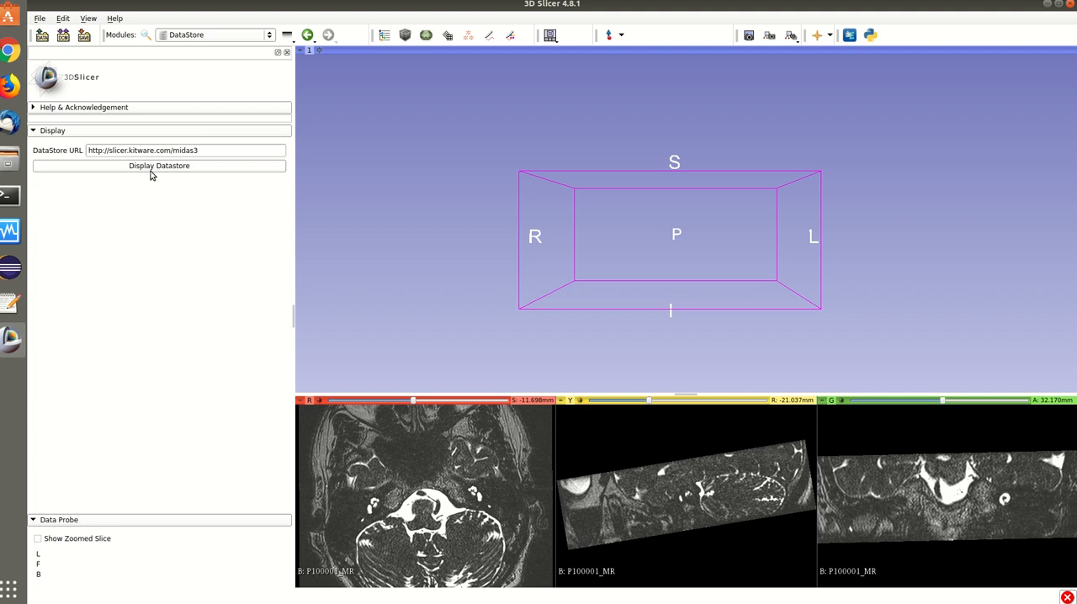
# Download the "Cochlea with implant" dataset and the cochlea dataset without implant from the datastore.
pyautogui.click(238, 167)
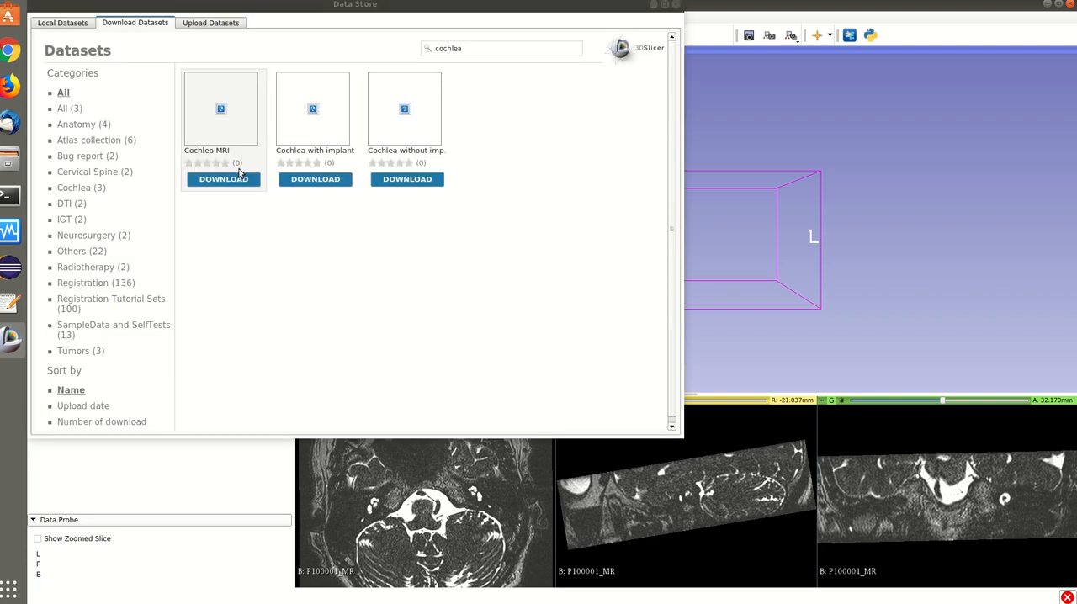
pyautogui.click(334, 181)
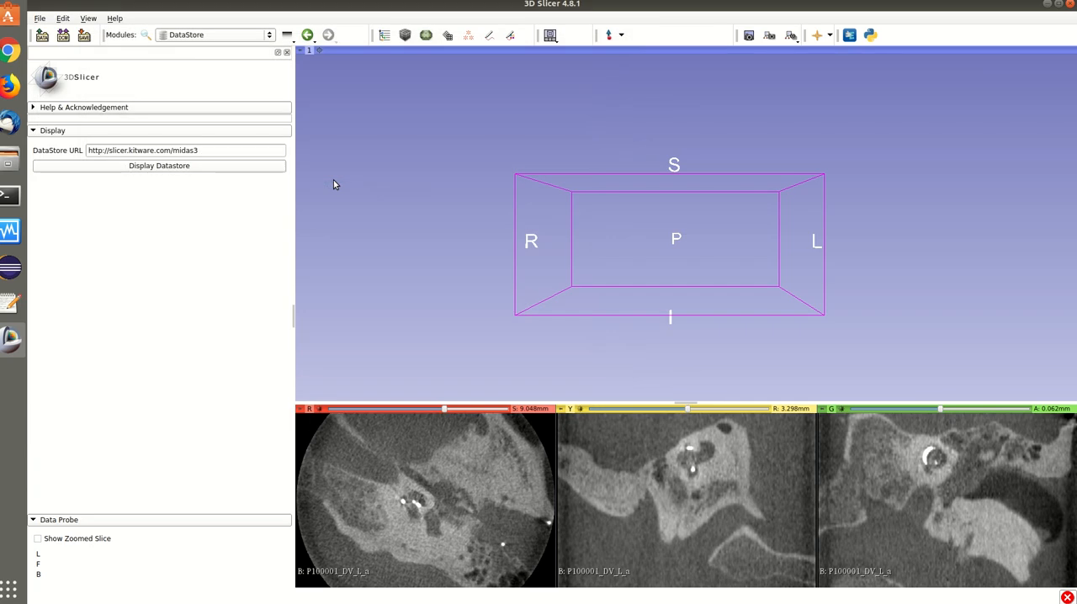
pyautogui.click(95, 169)
pyautogui.click(218, 172)
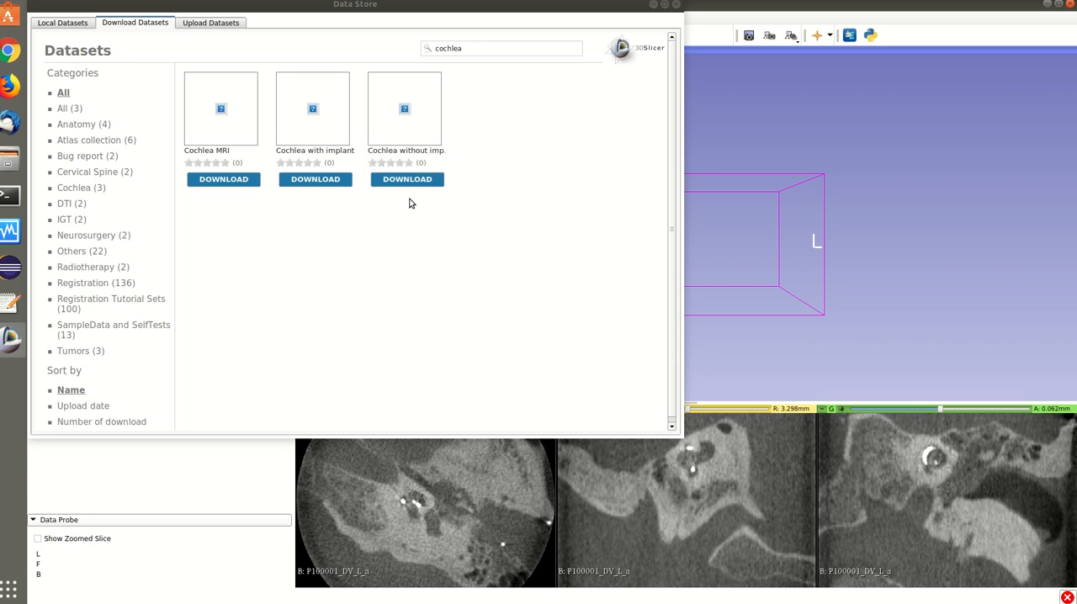
pyautogui.click(405, 176)
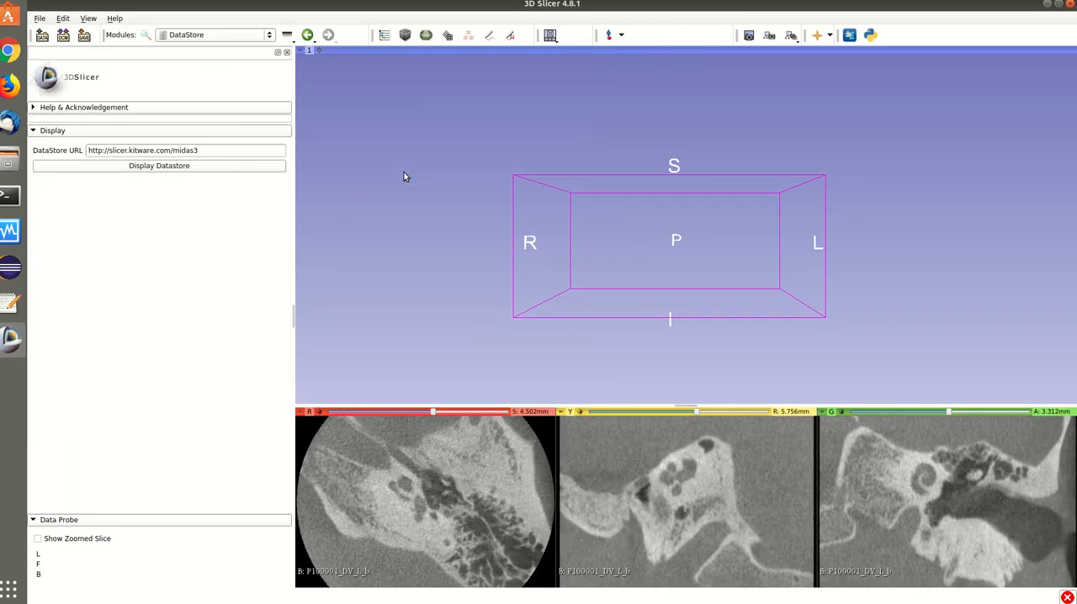
# Show the Python Interactor and shrink the 3D view to make the three slice views taller.
pyautogui.click(871, 36)
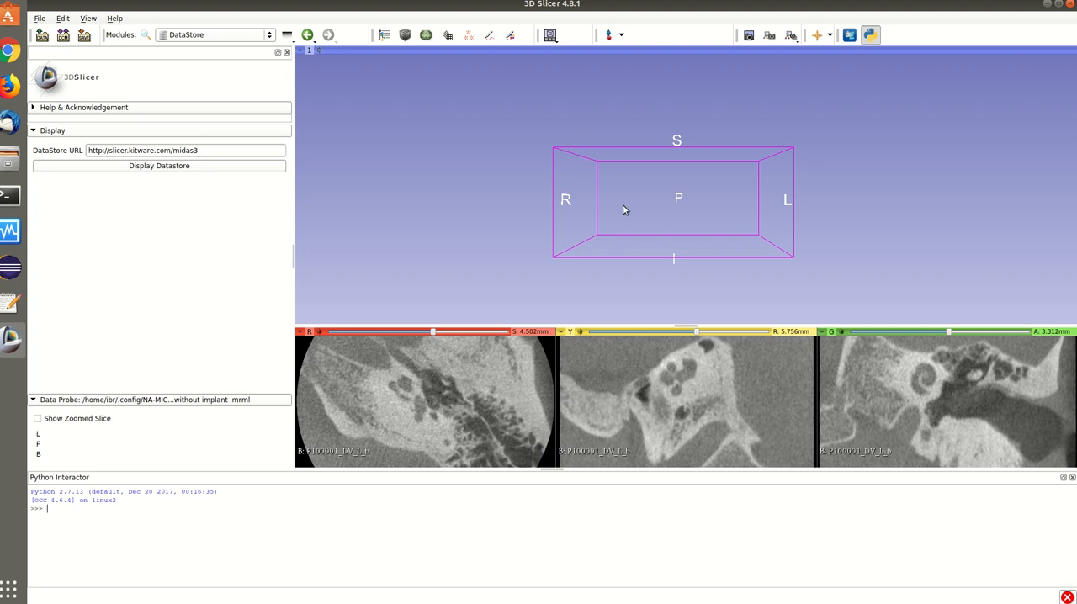
pyautogui.moveTo(675, 326); pyautogui.dragTo(675, 172)
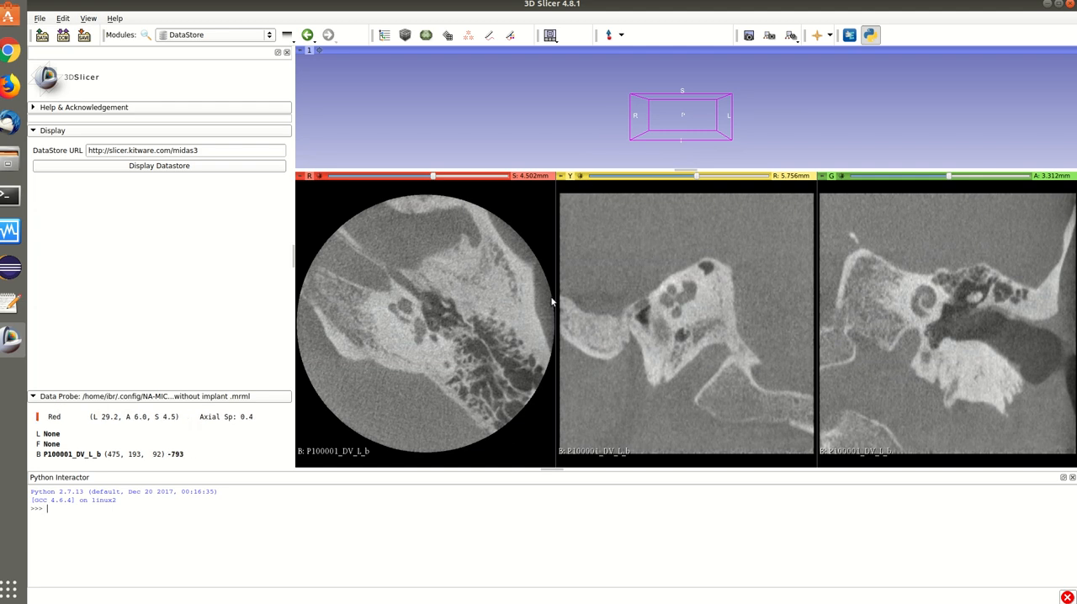
# Open the Cochlea Registration module from the VisSimTools category.
pyautogui.click(206, 35)
pyautogui.moveTo(220, 265)
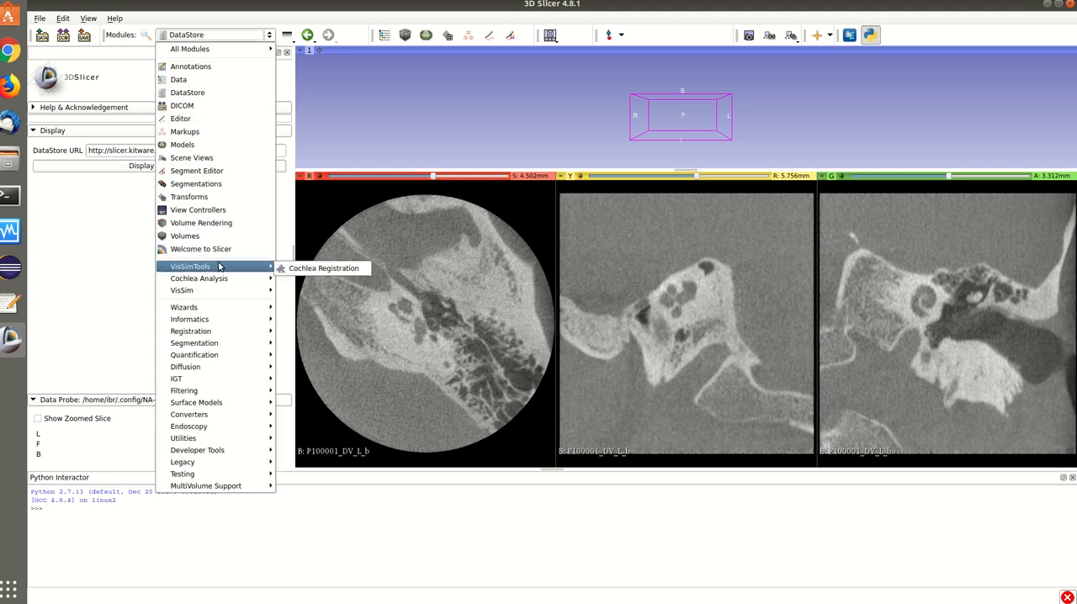
pyautogui.click(296, 267)
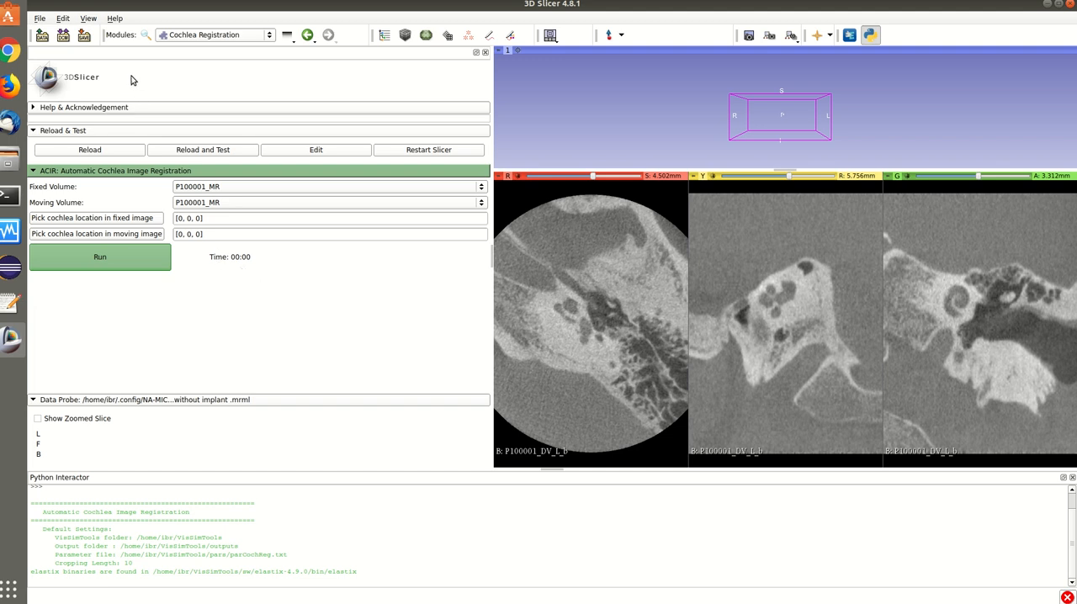
pyautogui.click(84, 36)
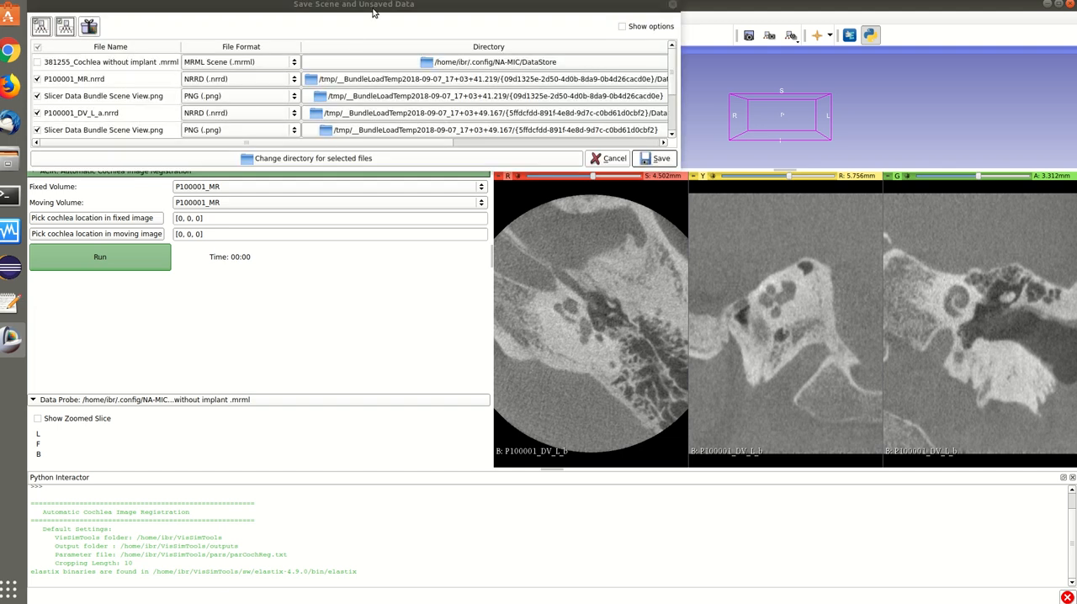
pyautogui.moveTo(374, 12); pyautogui.dragTo(435, 46)
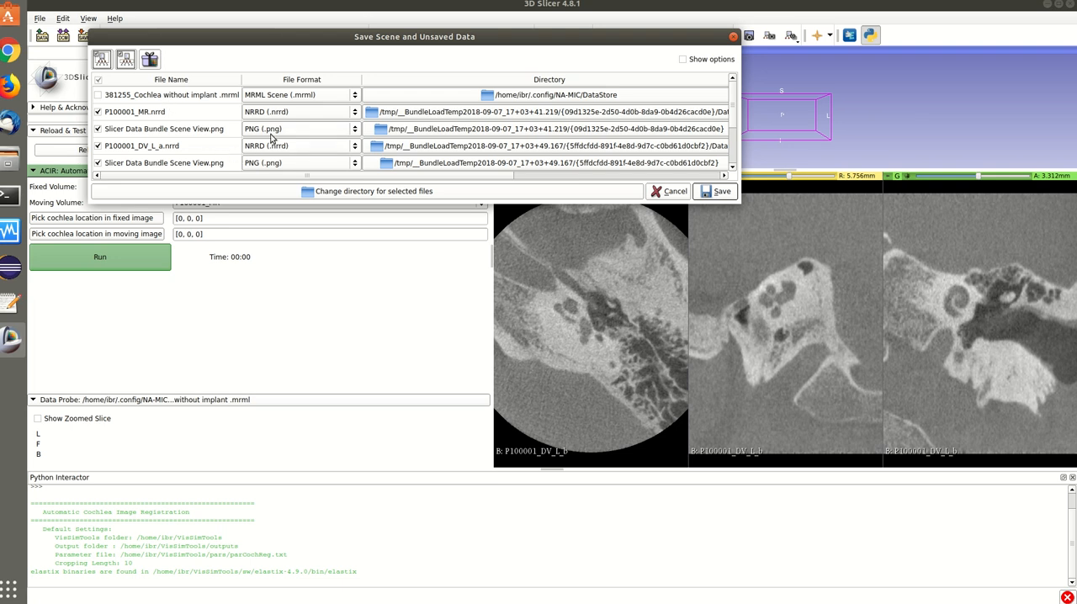
pyautogui.click(318, 193)
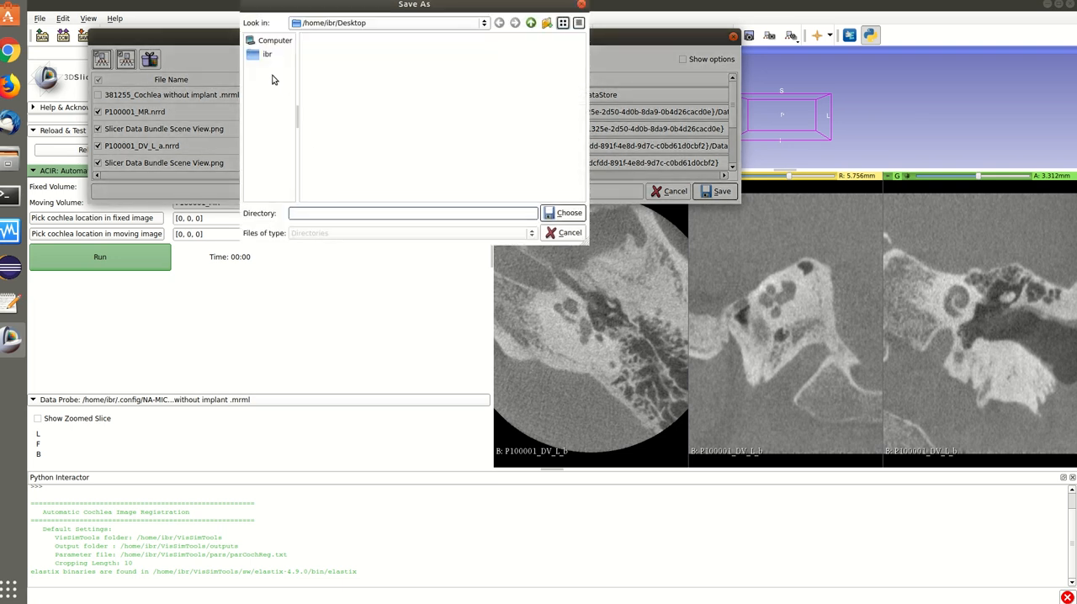
pyautogui.click(265, 56)
pyautogui.doubleClick(334, 55)
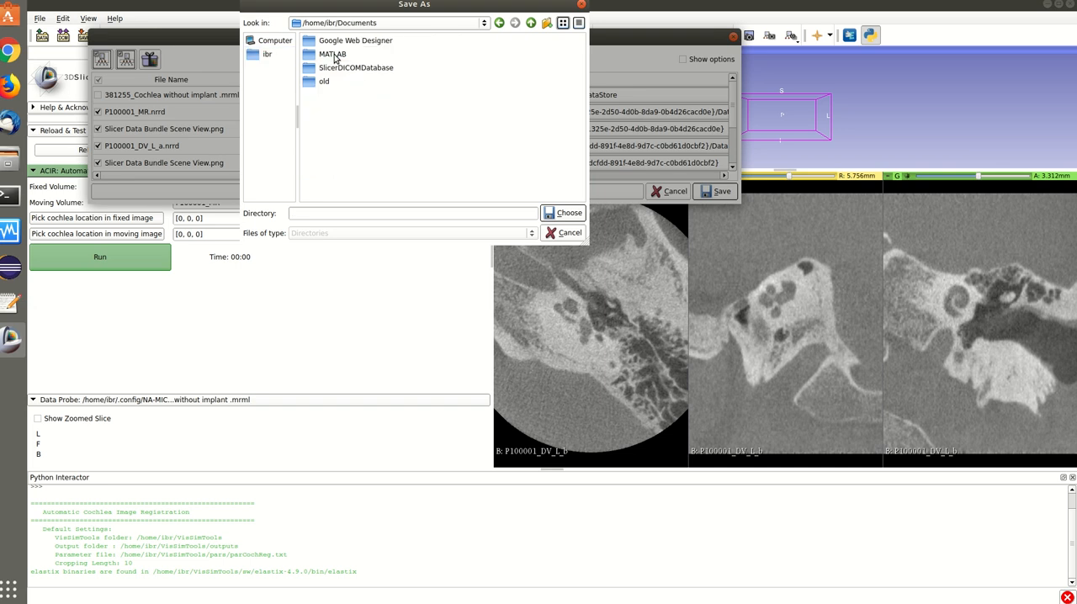
pyautogui.click(558, 213)
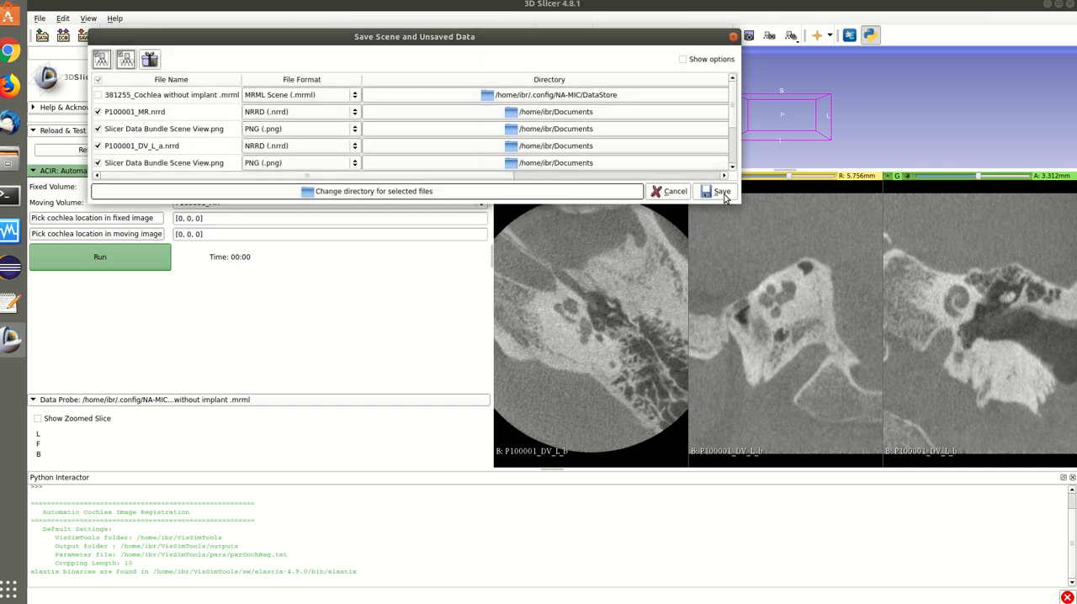
pyautogui.click(669, 192)
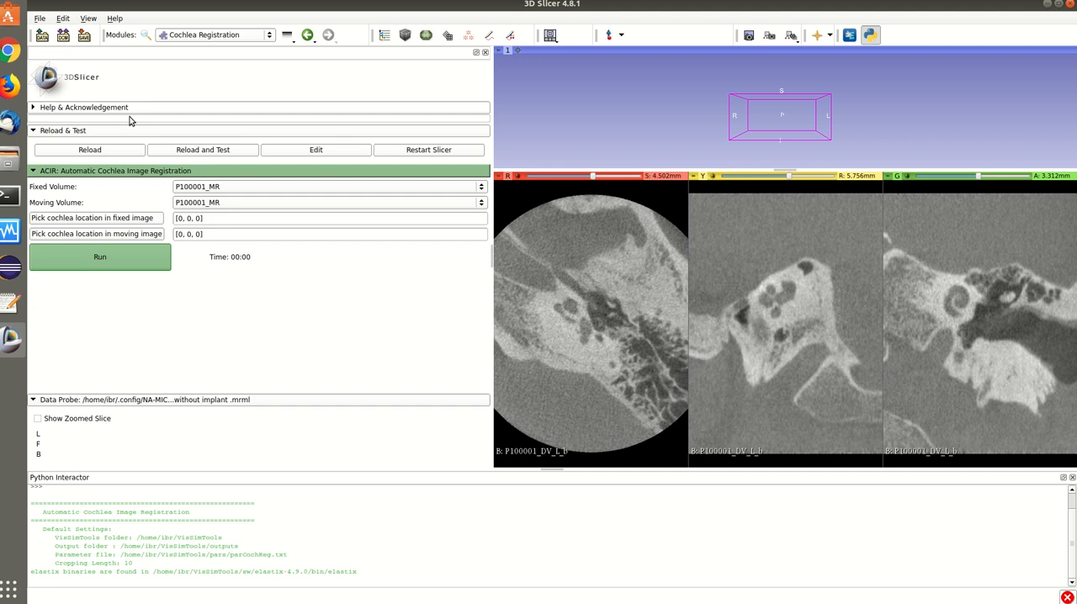
# Close the current scene to clear all loaded volumes.
pyautogui.click(39, 18)
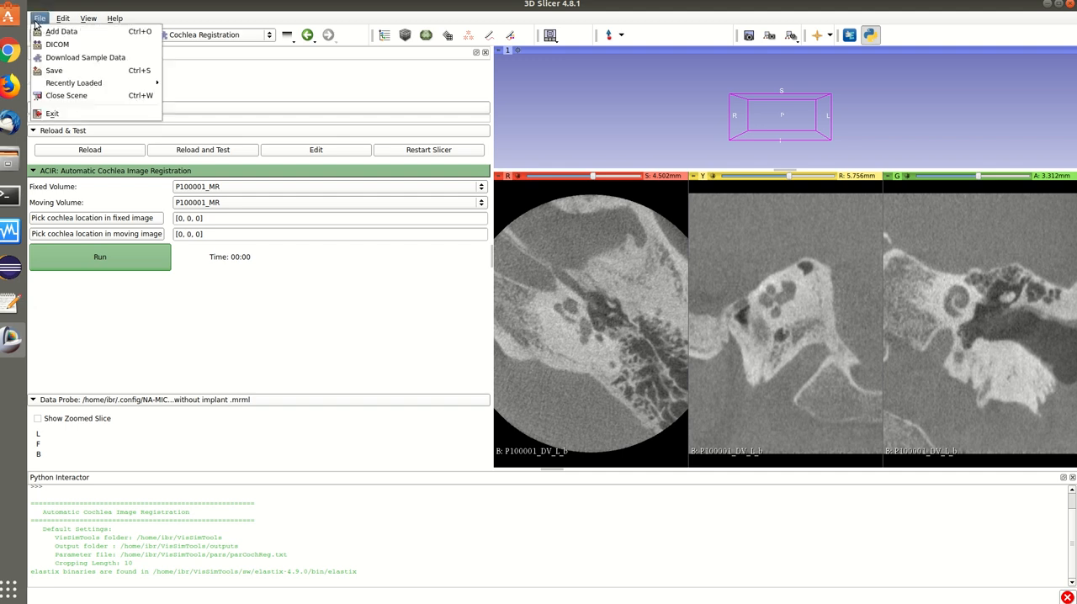
pyautogui.click(61, 95)
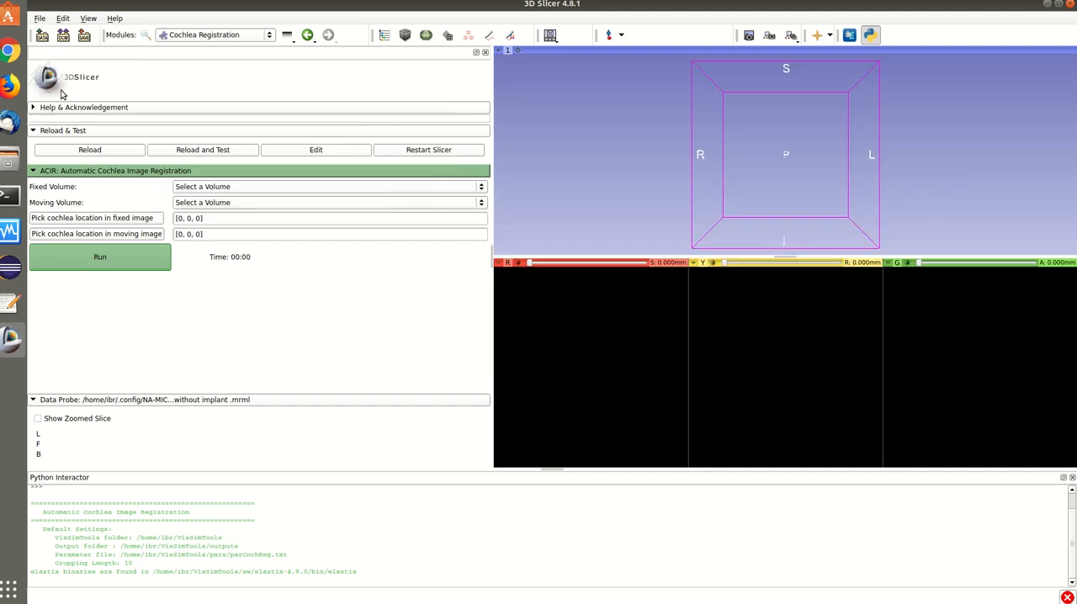
# Add P100001_DV_L_b.nrrd and P100001_DV_L_a.nrrd from the file manager's Documents folder to the 3D Slicer scene as volumes.
pyautogui.click(10, 160)
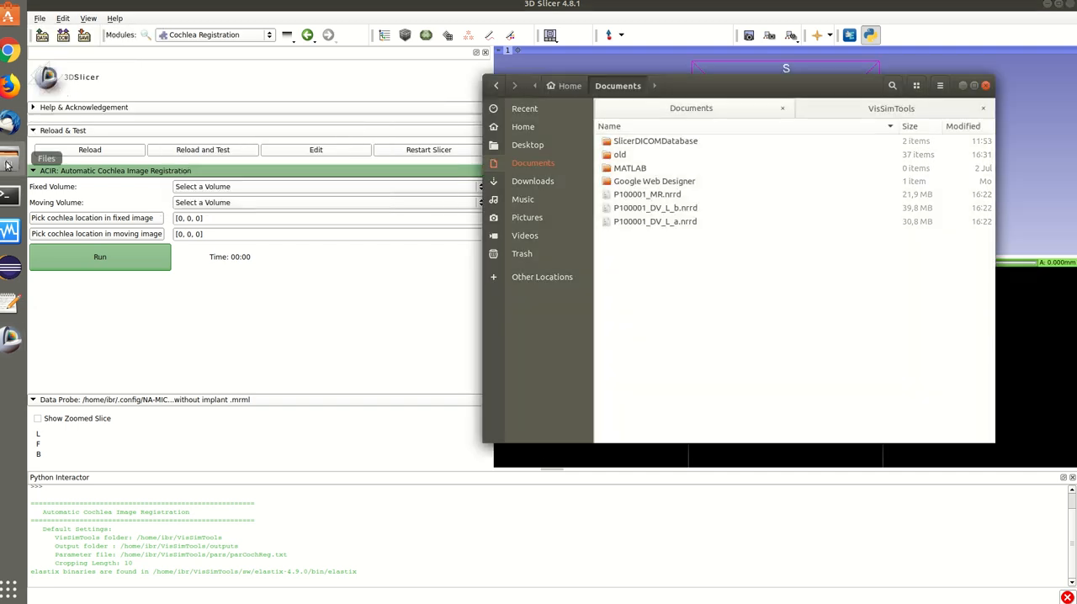
pyautogui.click(651, 197)
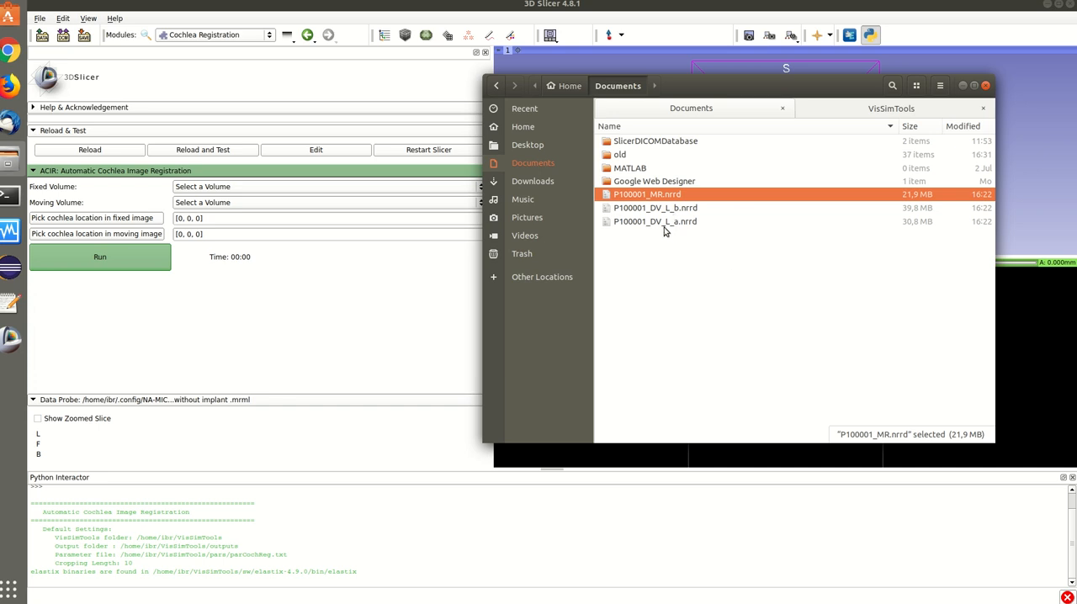
pyautogui.click(654, 223)
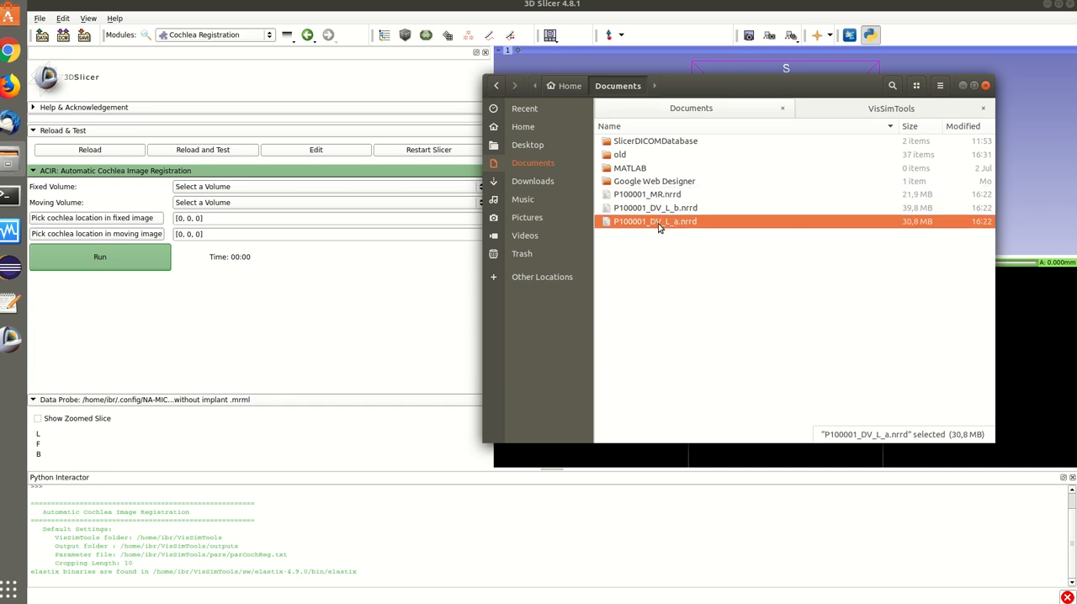
pyautogui.keyDown('ctrl'); pyautogui.click(662, 209); pyautogui.keyUp('ctrl')
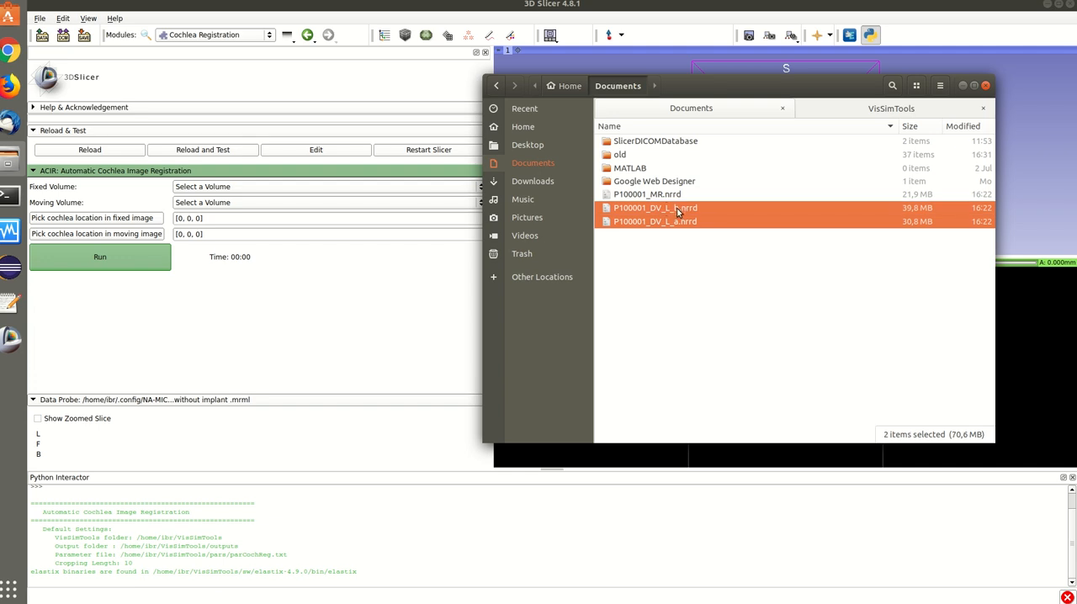
pyautogui.moveTo(376, 294); pyautogui.dragTo(376, 295)
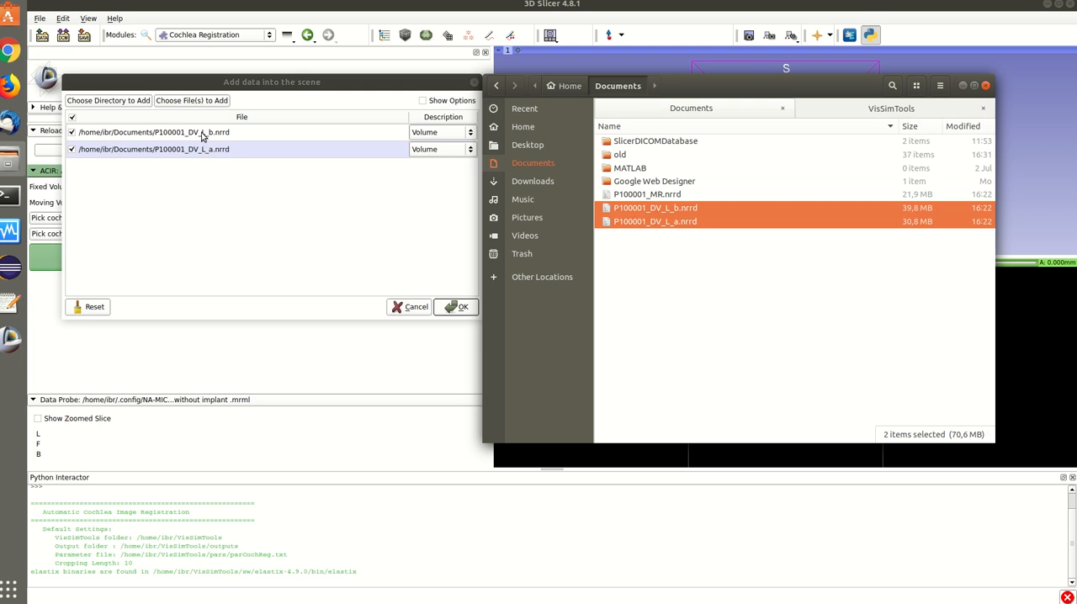
pyautogui.click(461, 306)
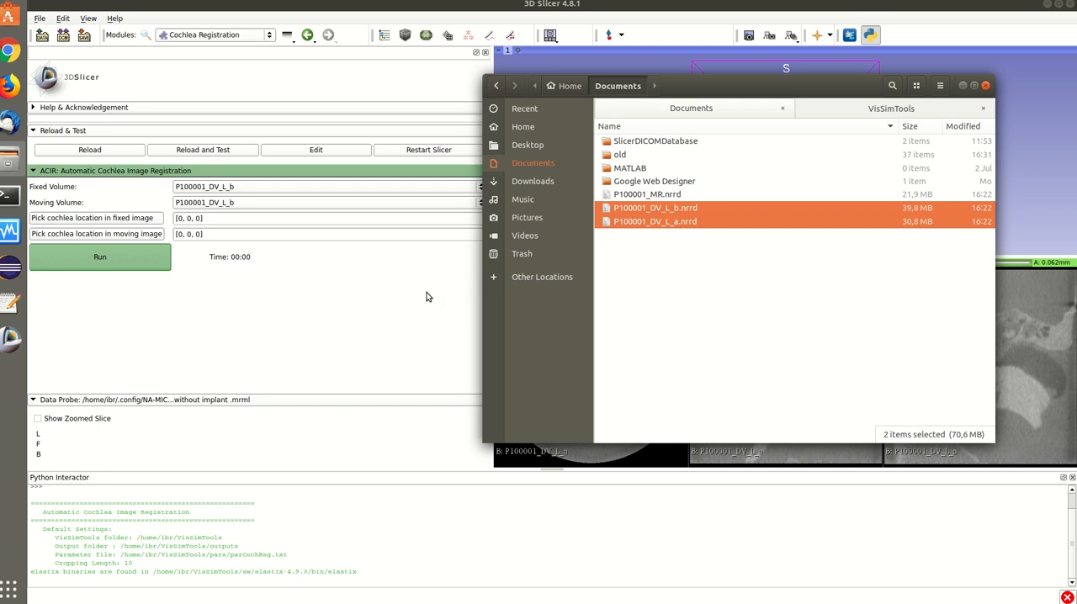
pyautogui.click(398, 297)
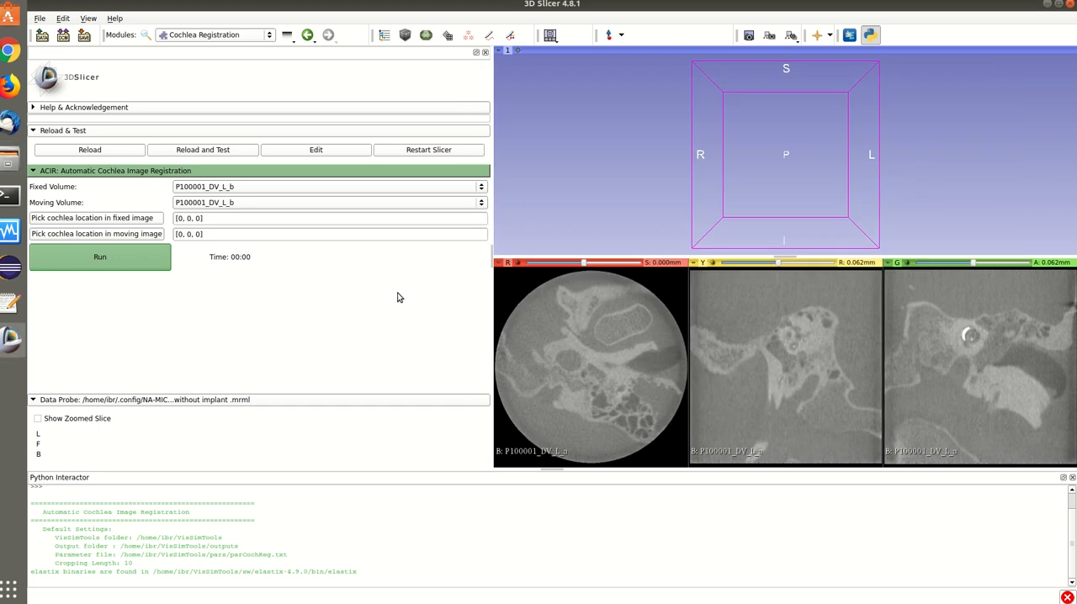
# Set the moving volume of the cochlea registration to P100001_DV_L_a.
pyautogui.click(308, 203)
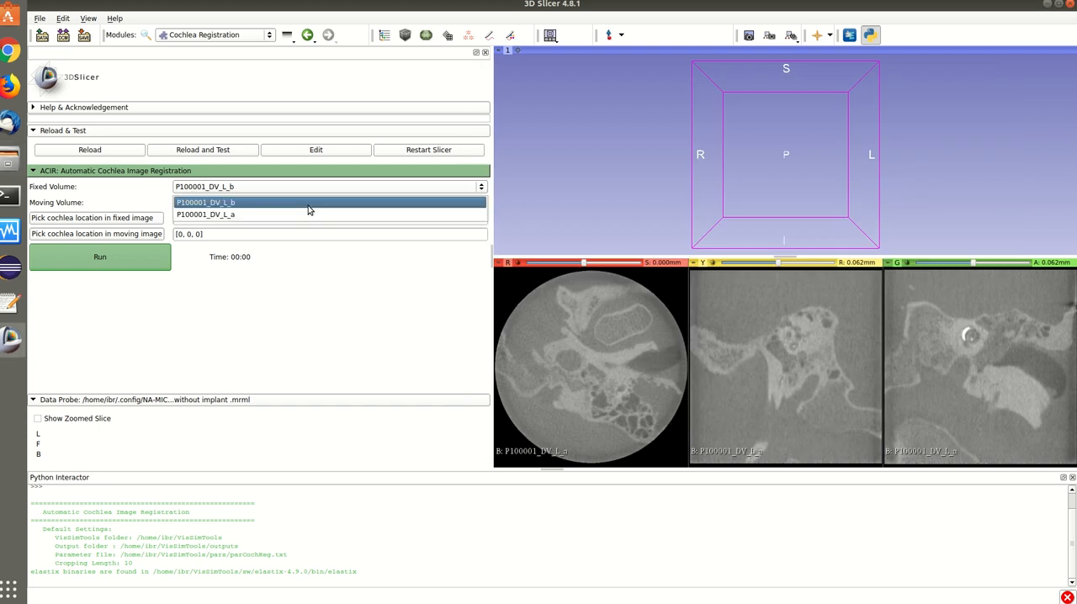
pyautogui.click(308, 214)
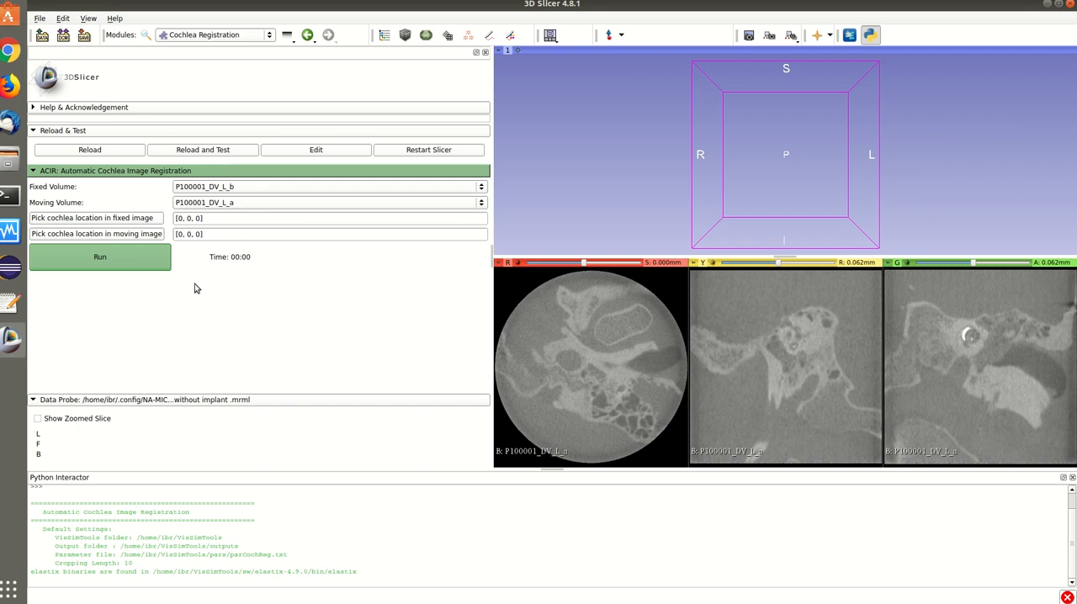
# Pick the cochlea location in the fixed image P100001_DV_L_b at the centre of the round cochlea, about [197, 215, 93].
pyautogui.click(120, 221)
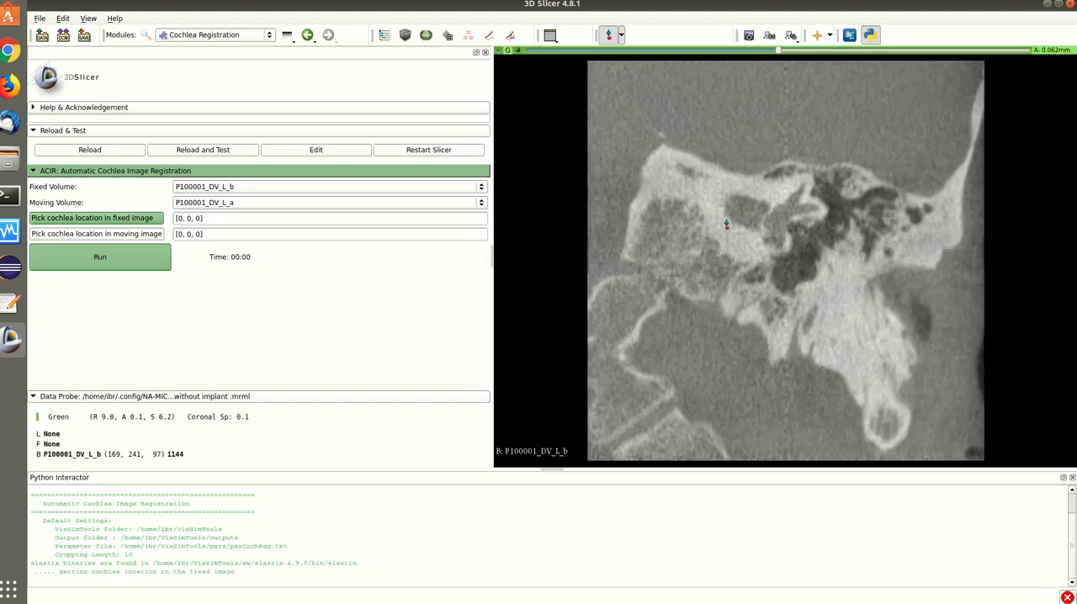
pyautogui.scroll(20, 777, 227)
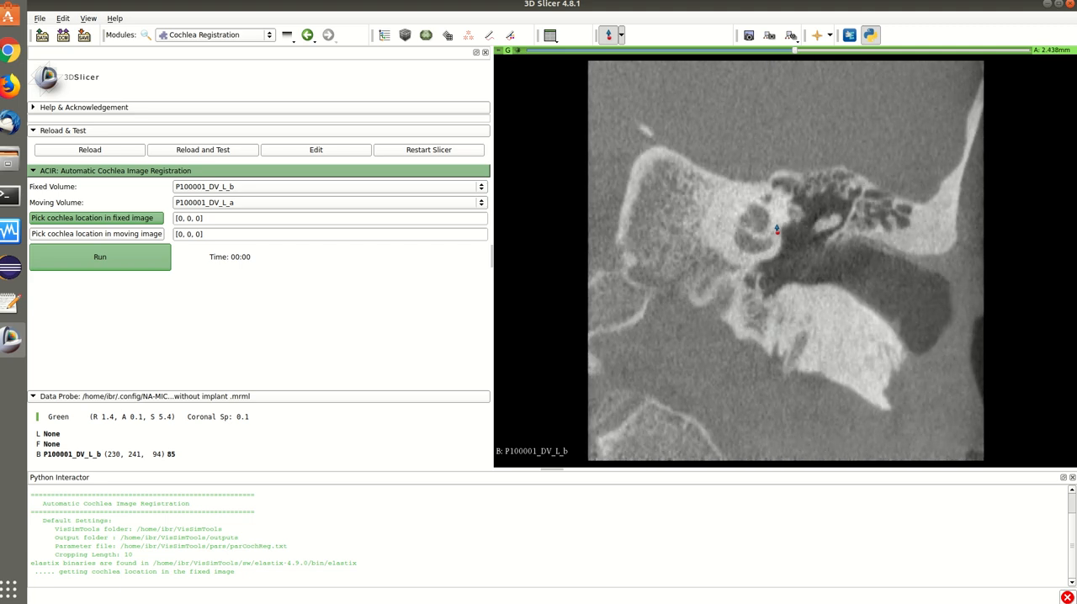
pyautogui.scroll(1, 776, 227)
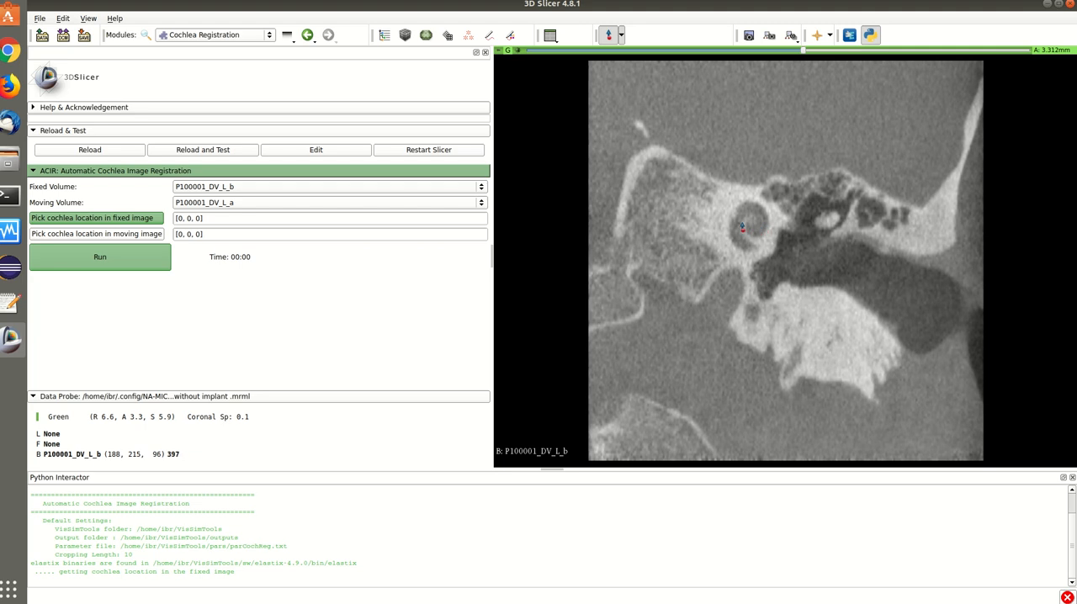
pyautogui.click(749, 229)
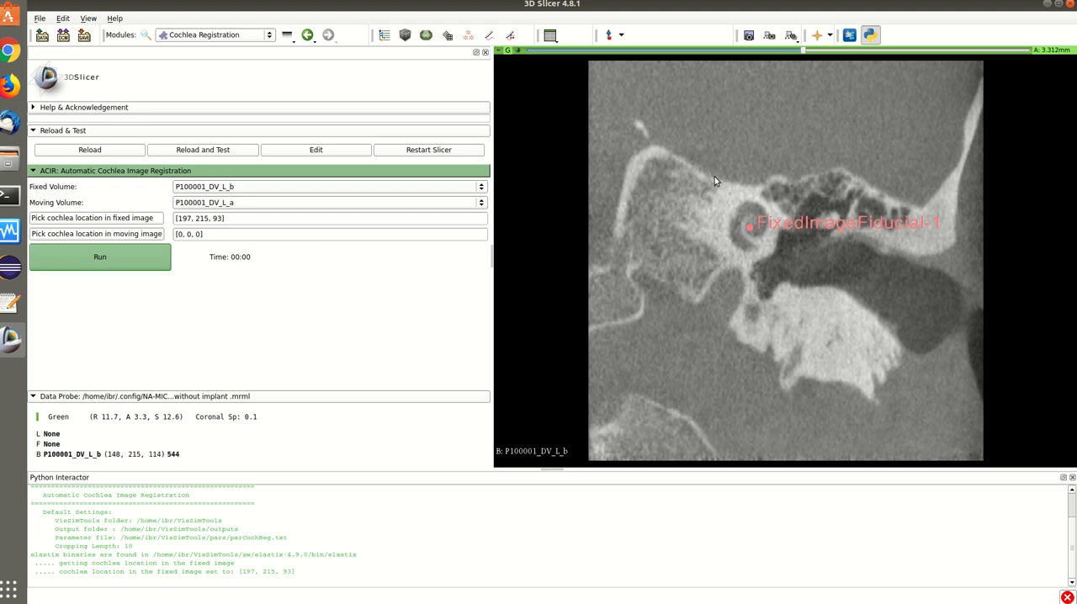
# Pick the cochlea location in the moving image P100001_DV_L_a inside the bright implant ring, about [214, 246, 78], and run the registration.
pyautogui.click(131, 236)
pyautogui.scroll(-11, 714, 218)
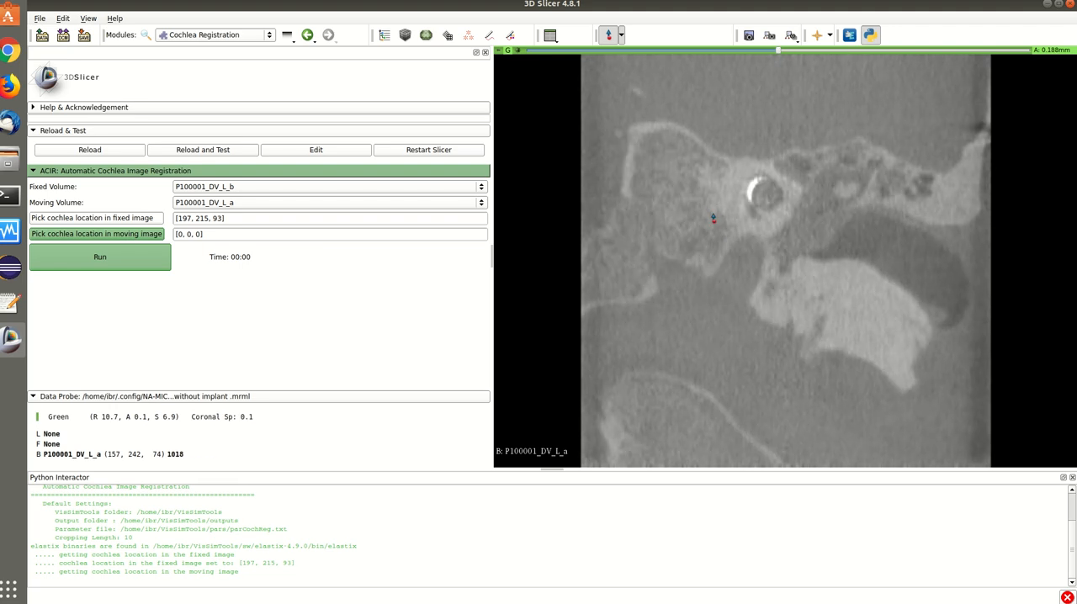
pyautogui.click(762, 200)
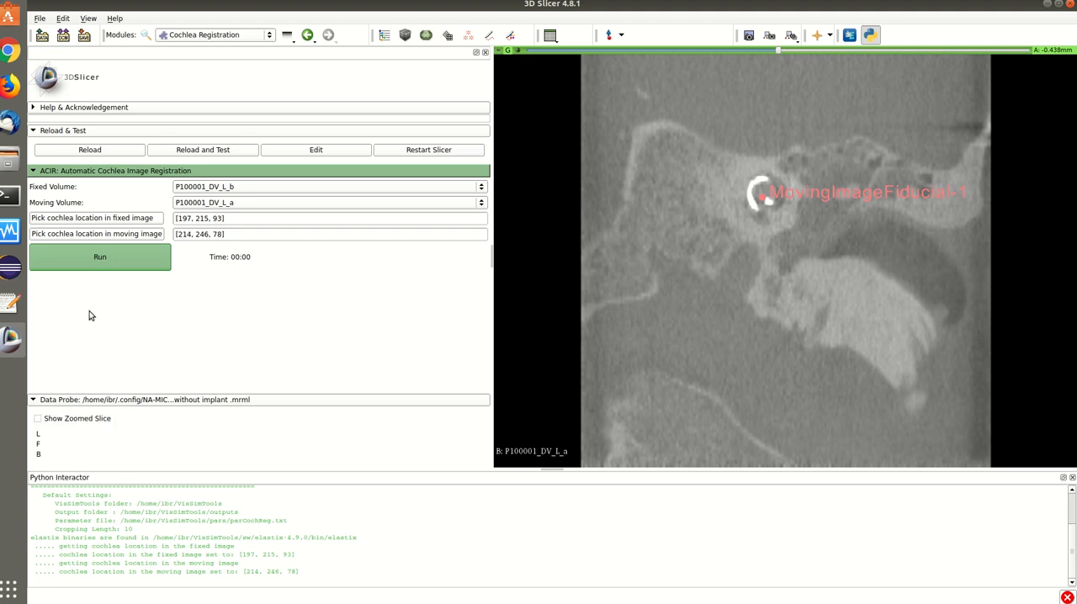
pyautogui.click(84, 264)
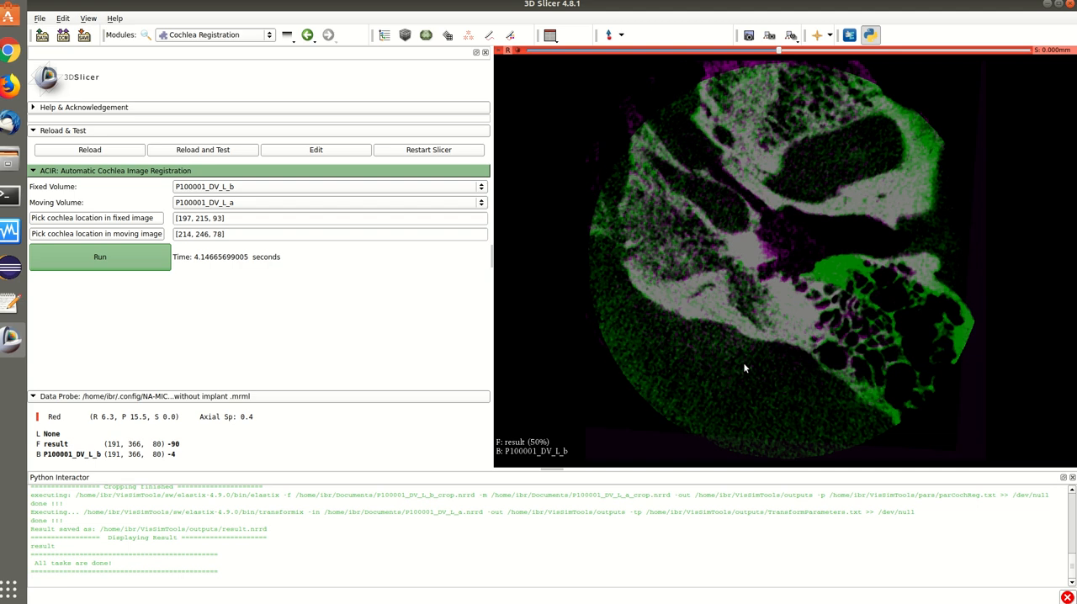
# Examine the alignment across axial slices around the cochlea, fading the result overlay to 1.00, 0.00 and about 40% opacity.
pyautogui.scroll(10, 862, 352)
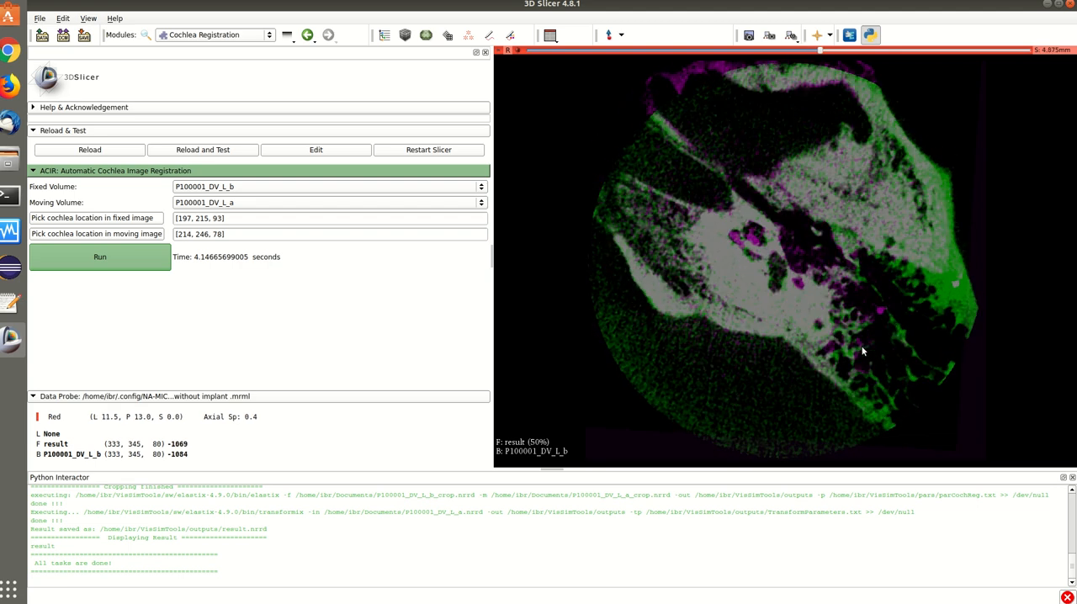
pyautogui.scroll(3, 862, 352)
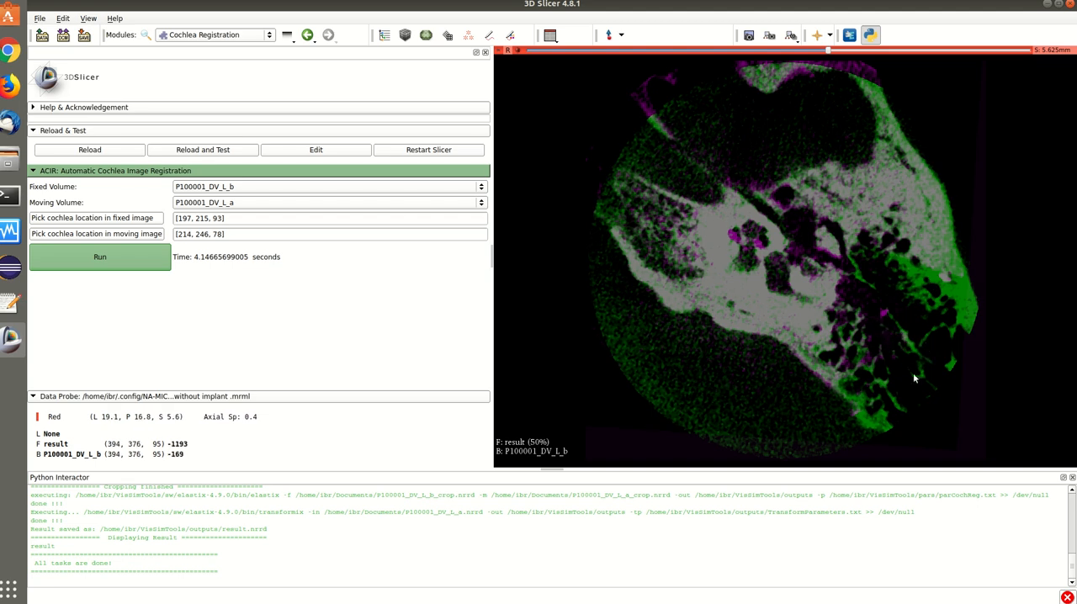
pyautogui.click(496, 64)
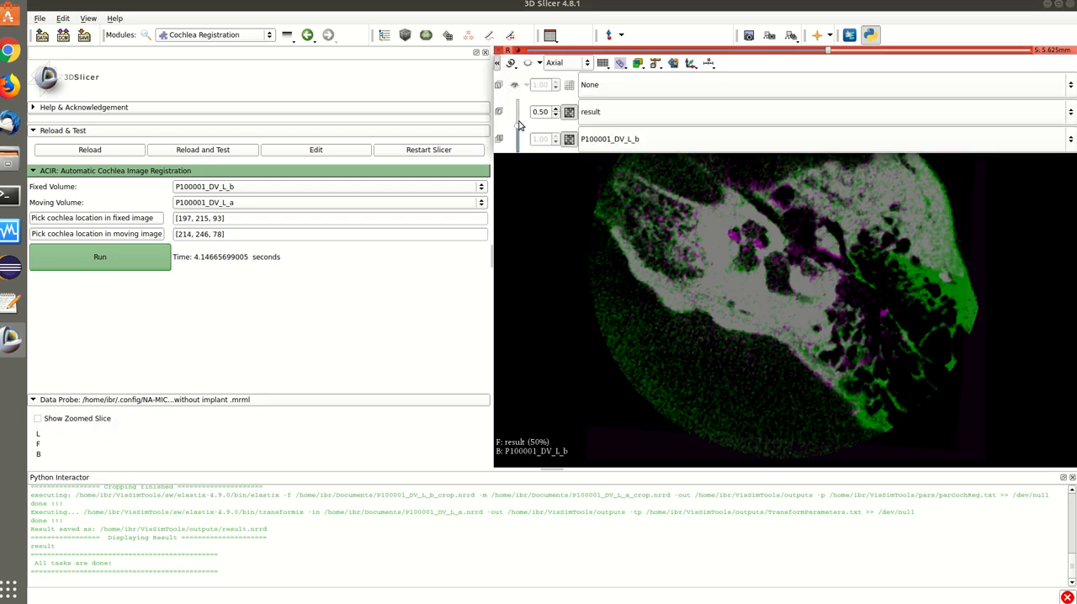
pyautogui.moveTo(519, 128); pyautogui.dragTo(517, 100)
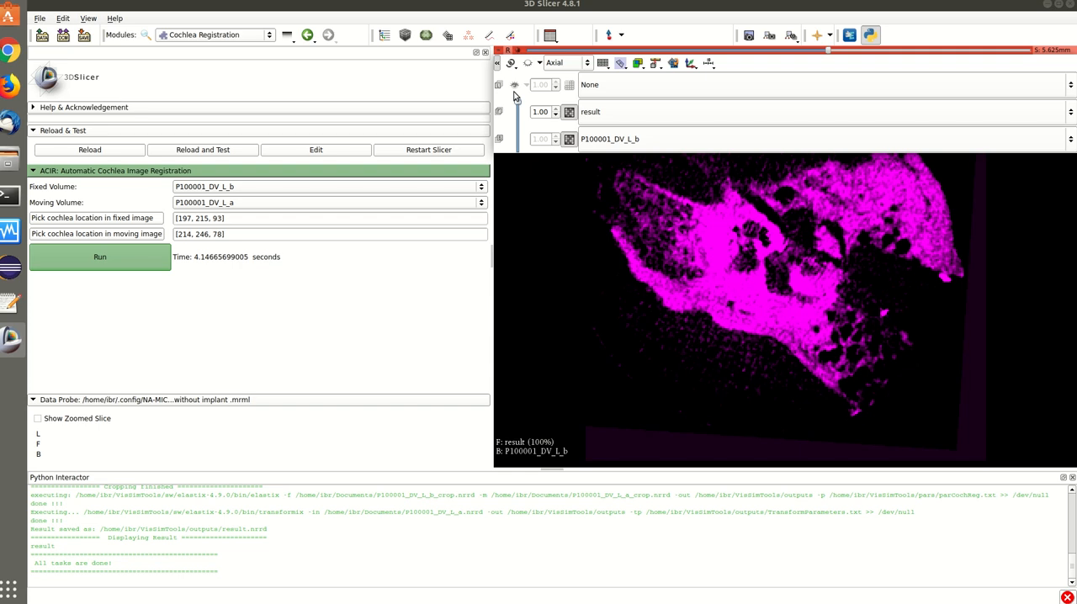
pyautogui.moveTo(516, 102); pyautogui.dragTo(526, 172)
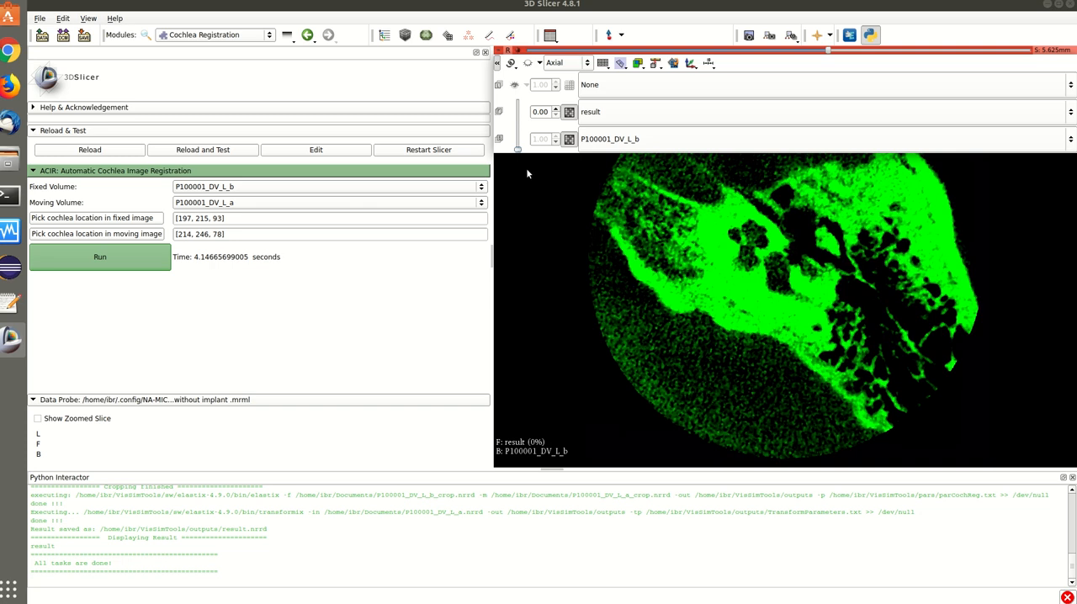
pyautogui.moveTo(516, 157); pyautogui.dragTo(517, 130)
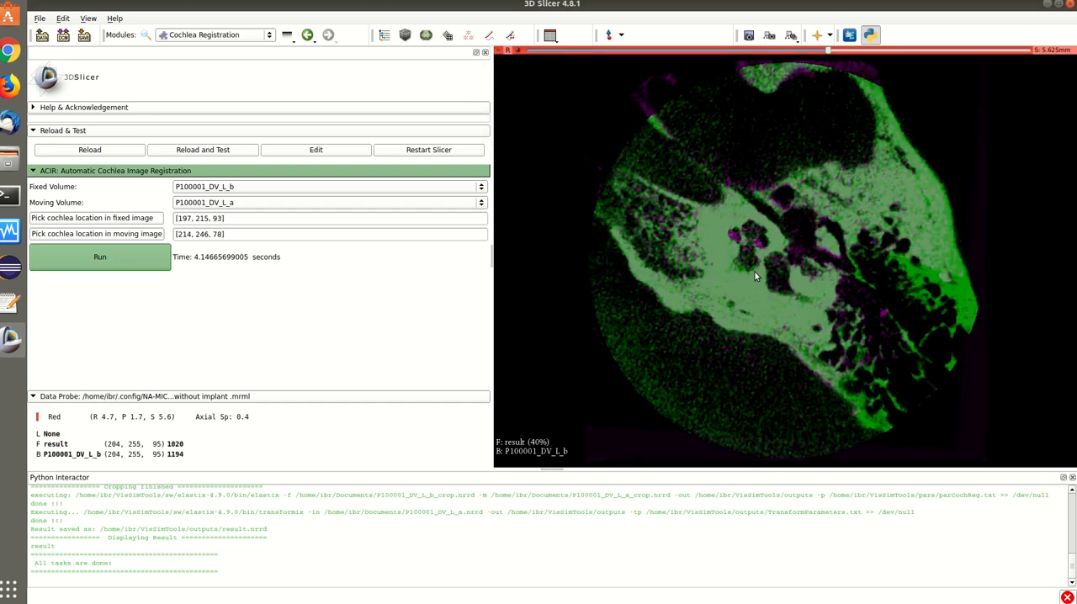
pyautogui.scroll(3, 754, 271)
pyautogui.scroll(-5, 755, 272)
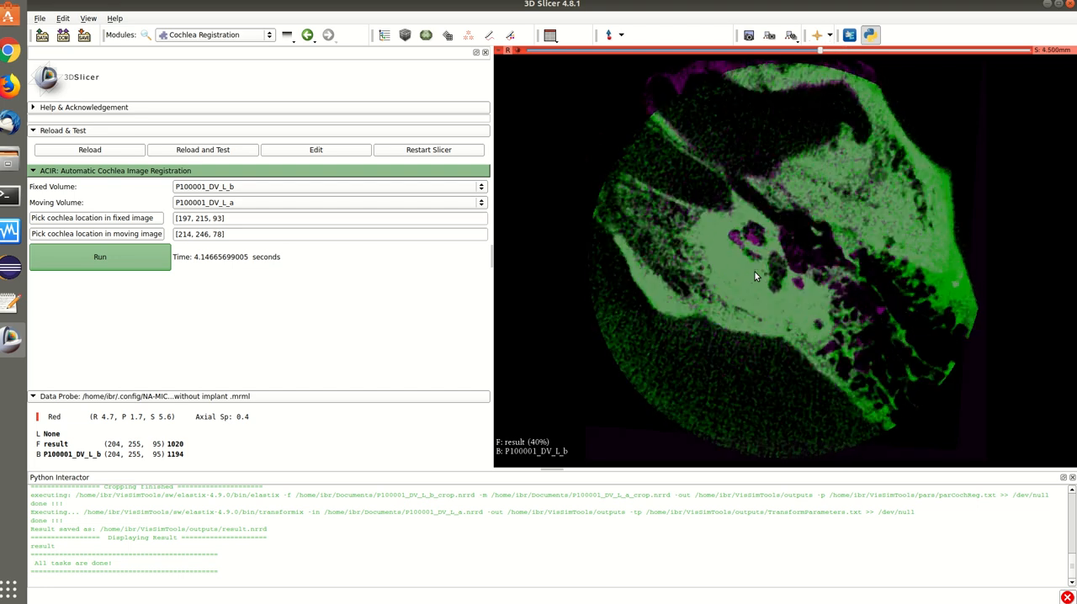
pyautogui.scroll(2, 755, 272)
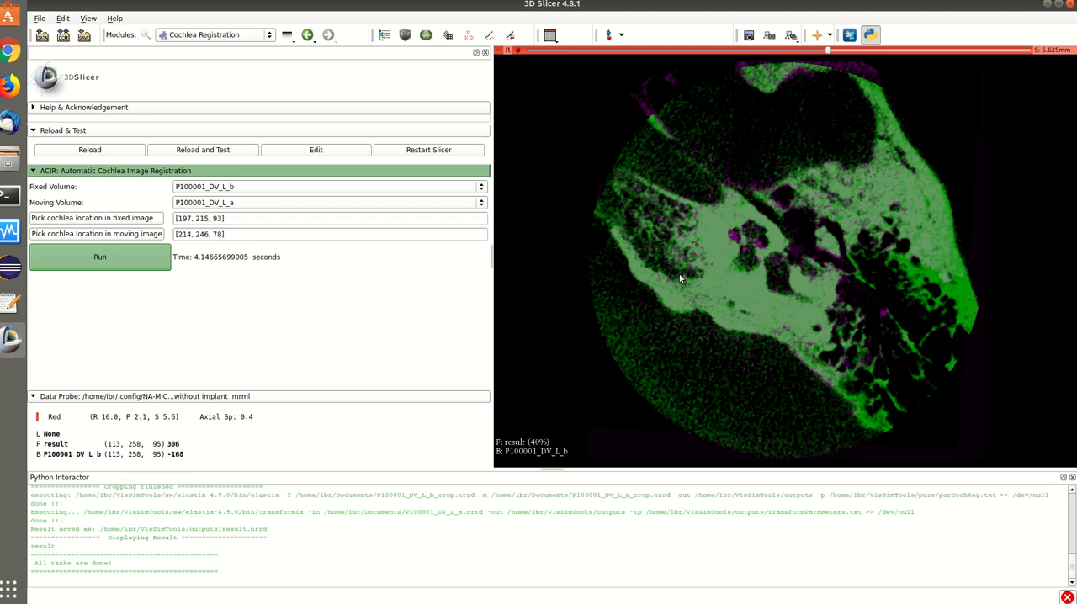
# Close the current scene and add P100001_MR.nrrd and P100001_DV_L_b.nrrd from the file manager's Documents folder as volumes.
pyautogui.click(40, 19)
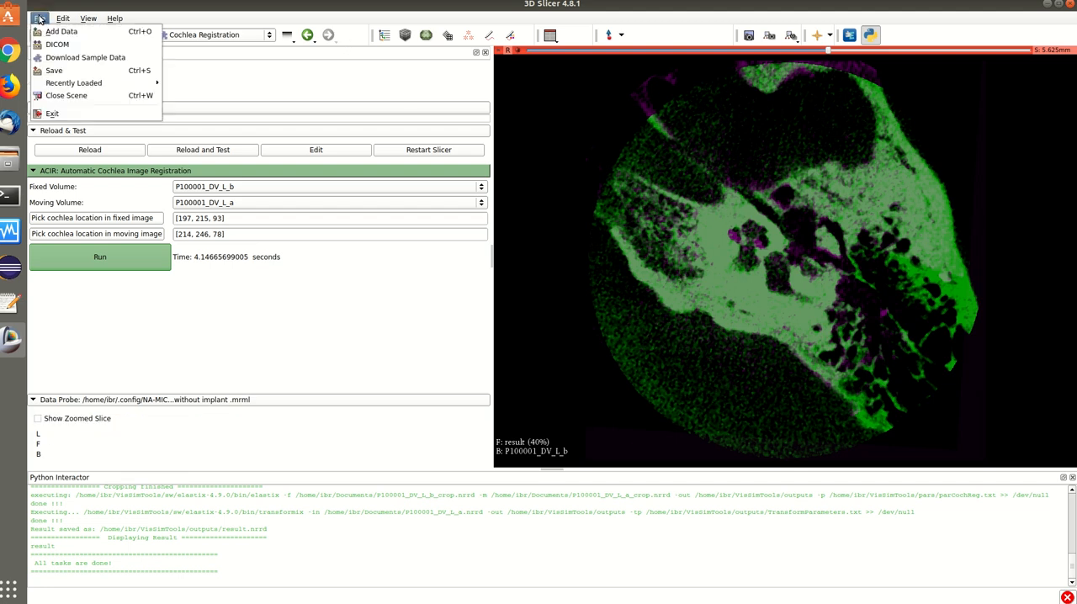
pyautogui.click(76, 98)
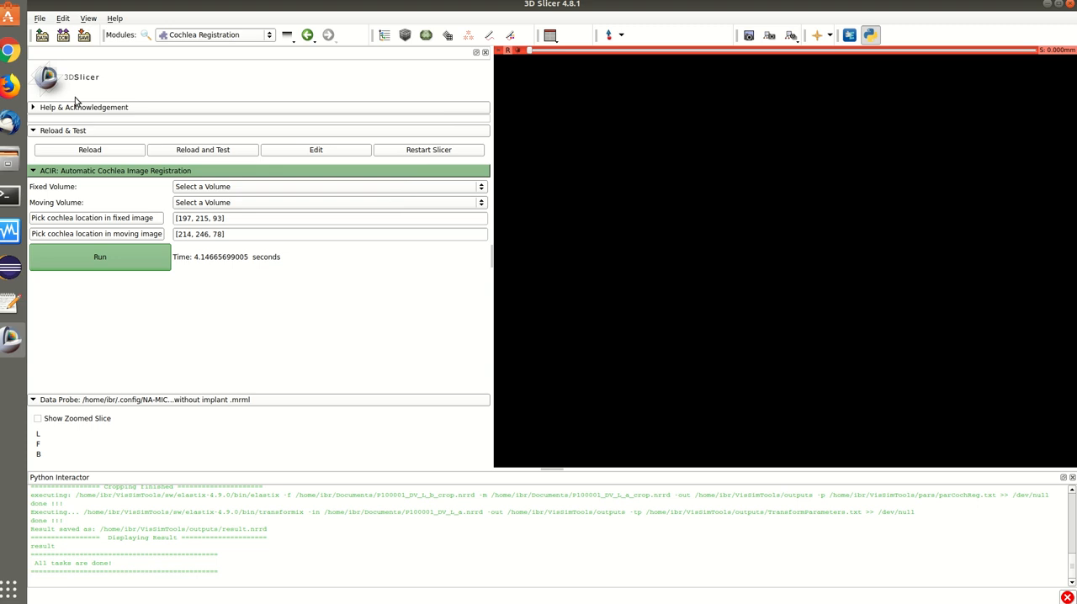
pyautogui.click(10, 158)
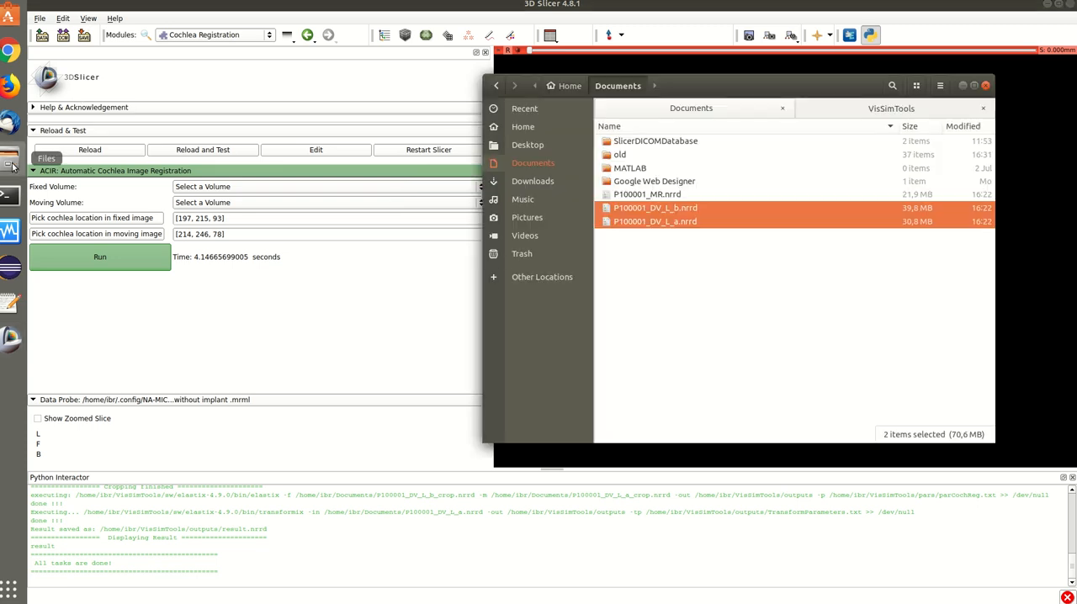
pyautogui.click(669, 198)
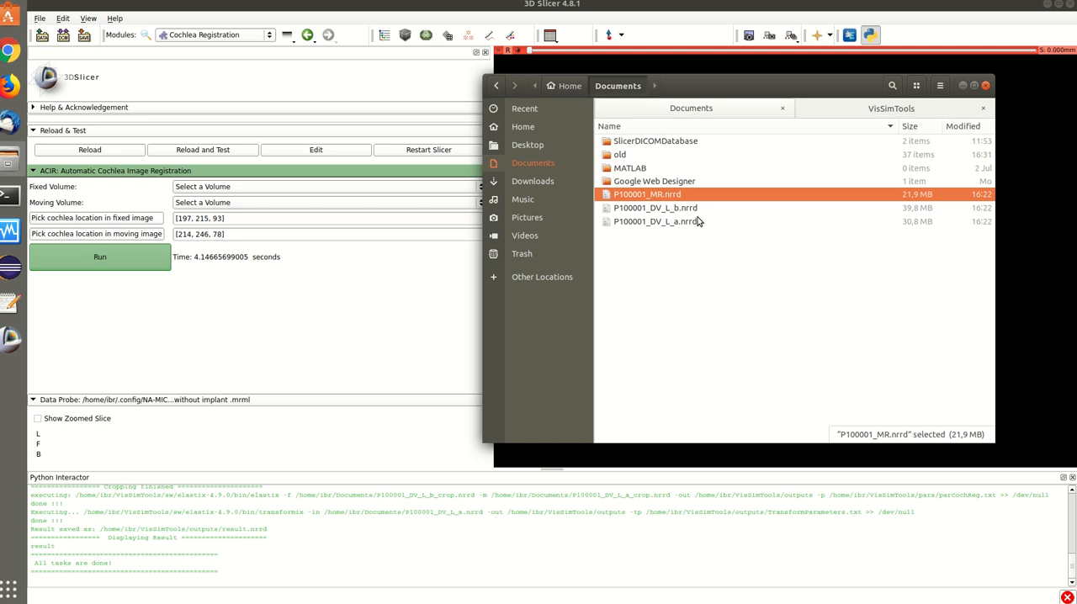
pyautogui.keyDown('ctrl'); pyautogui.click(659, 210); pyautogui.keyUp('ctrl')
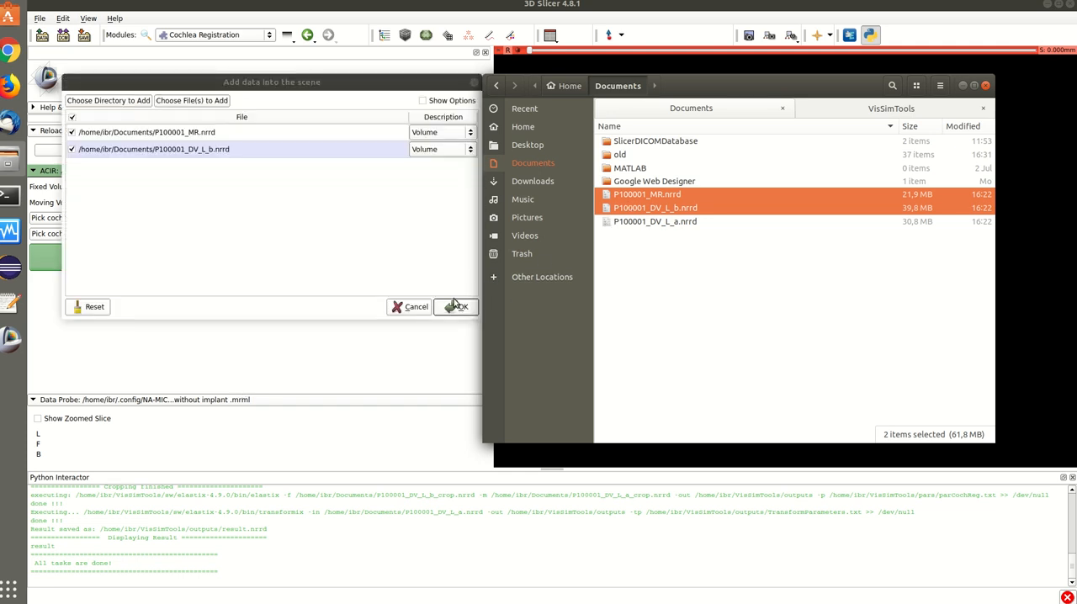
pyautogui.click(457, 306)
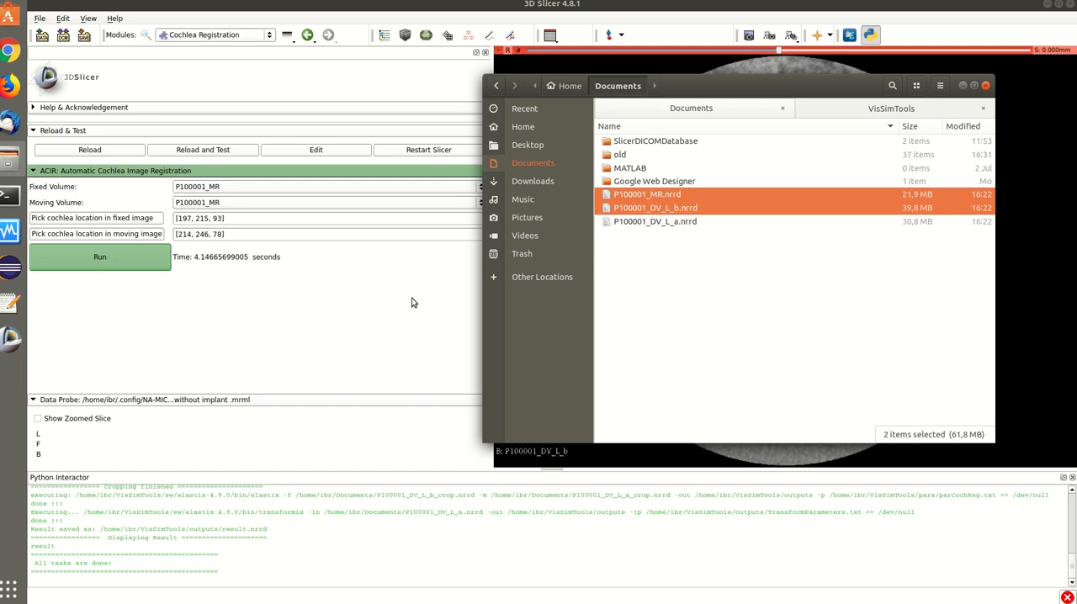
# Set the moving volume of the cochlea registration to P100001_DV_L_b.
pyautogui.click(411, 298)
pyautogui.click(246, 206)
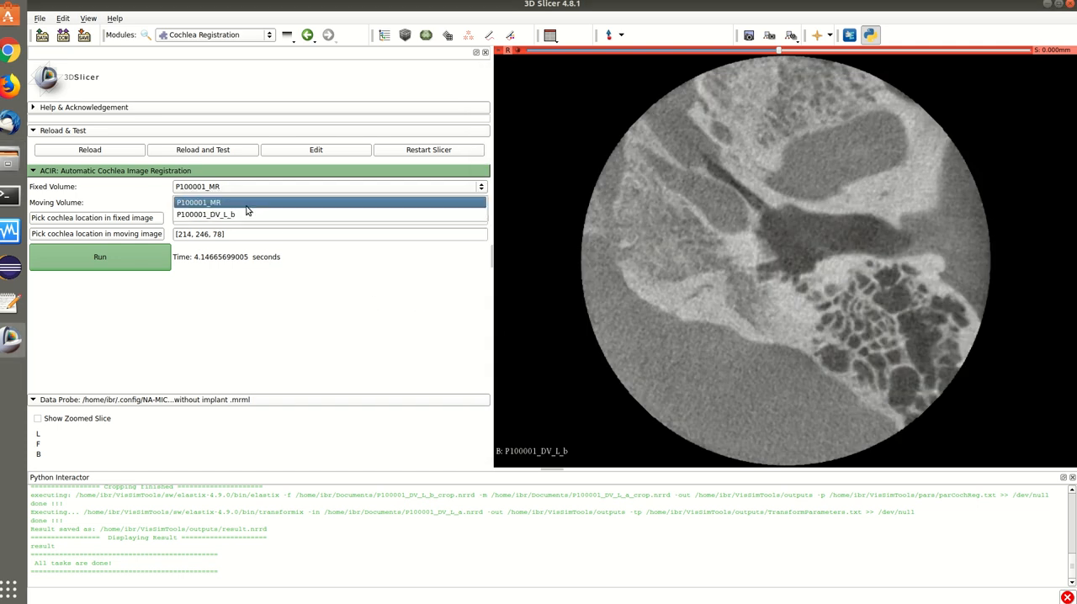
pyautogui.click(247, 216)
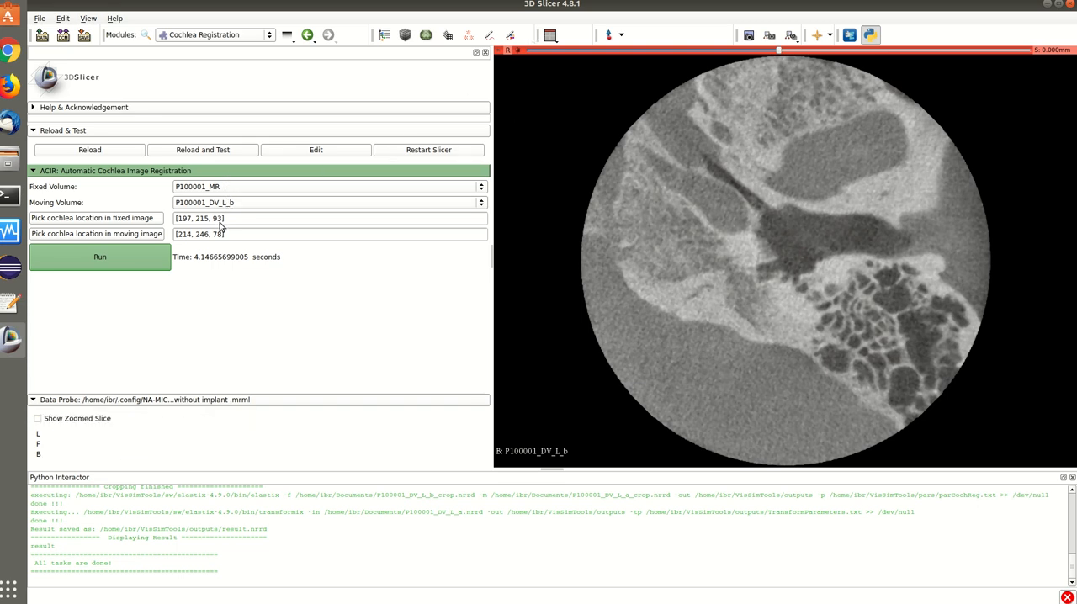
# Pick the cochlea location in the fixed image P100001_MR on the small bright ring beside the brainstem, about [351, 244, 32].
pyautogui.click(140, 221)
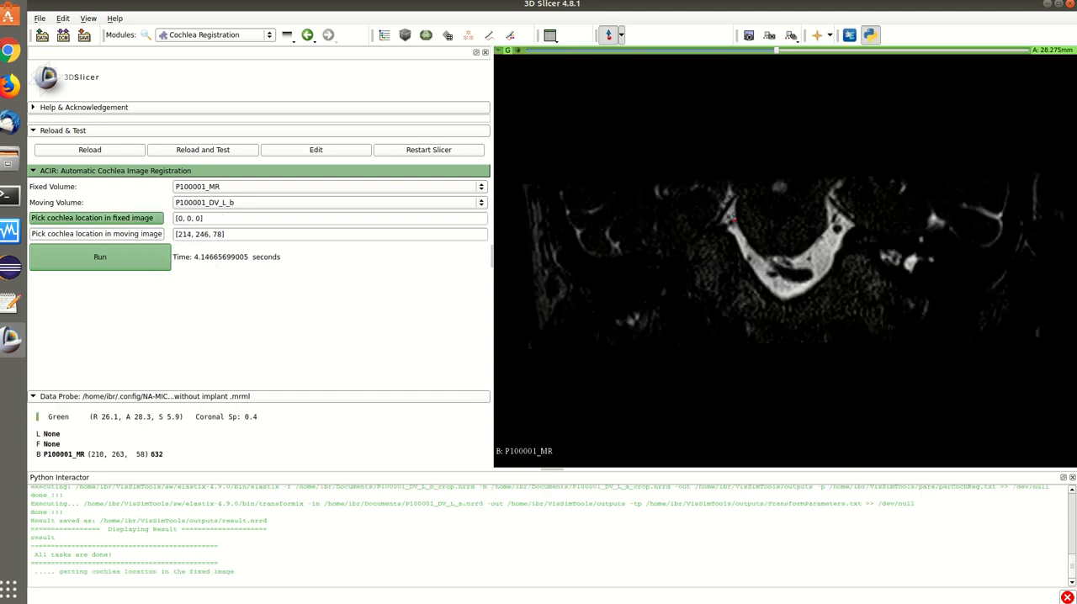
pyautogui.scroll(4, 788, 284)
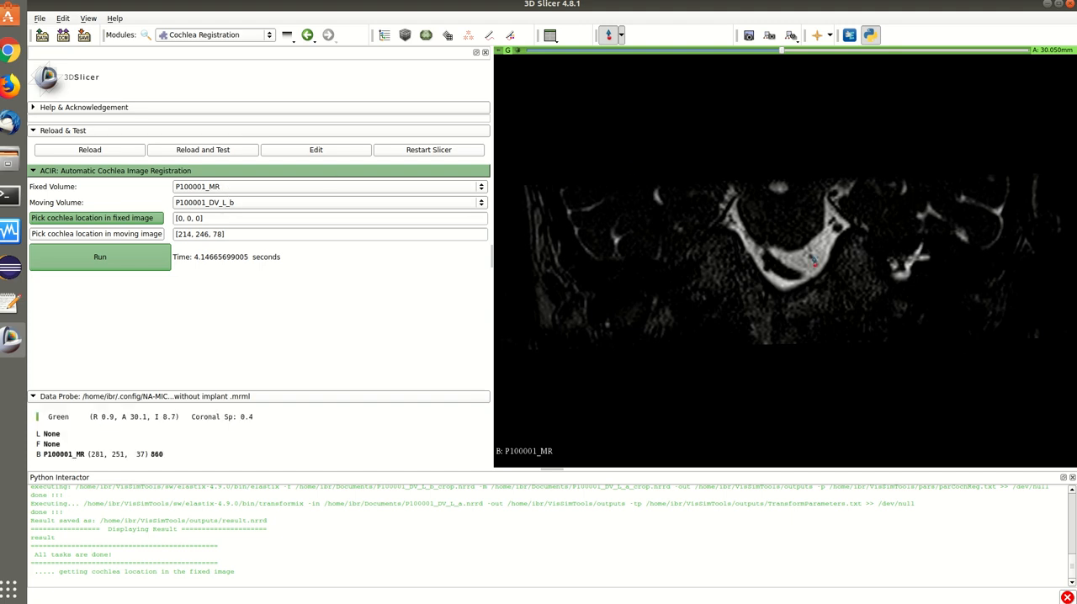
pyautogui.scroll(4, 938, 263)
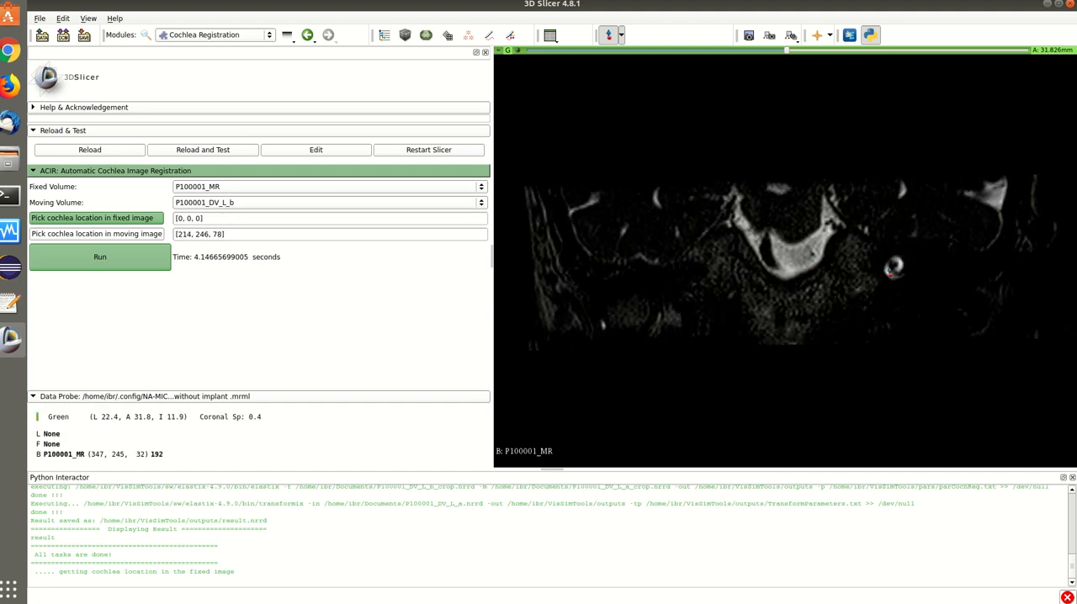
pyautogui.click(894, 267)
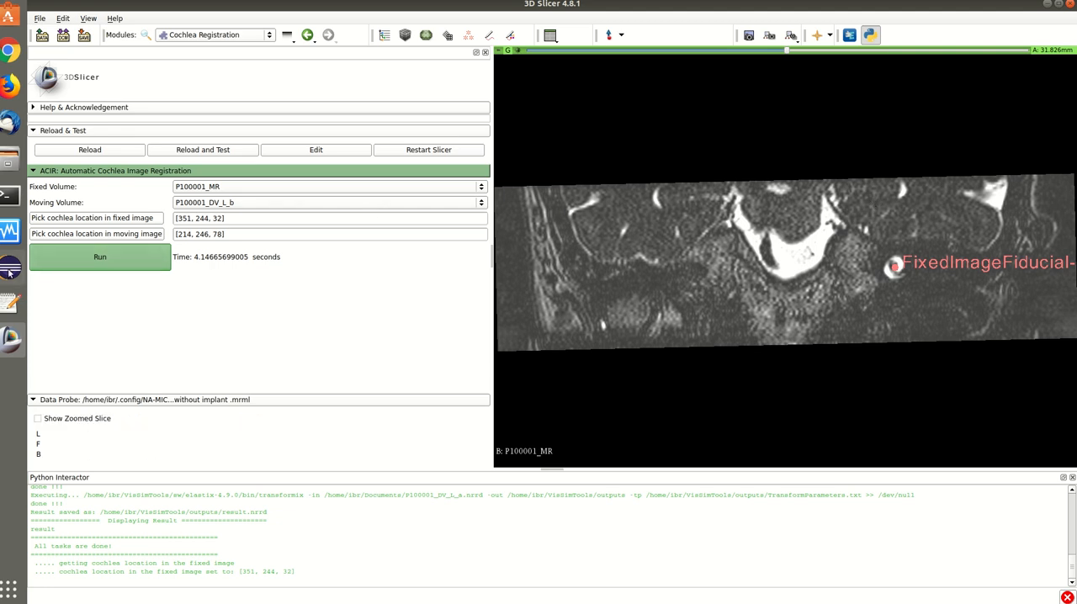
# Pick the cochlea location in the moving image P100001_DV_L_b, about [193, 216, 93], and run the registration.
pyautogui.click(86, 236)
pyautogui.scroll(8, 658, 222)
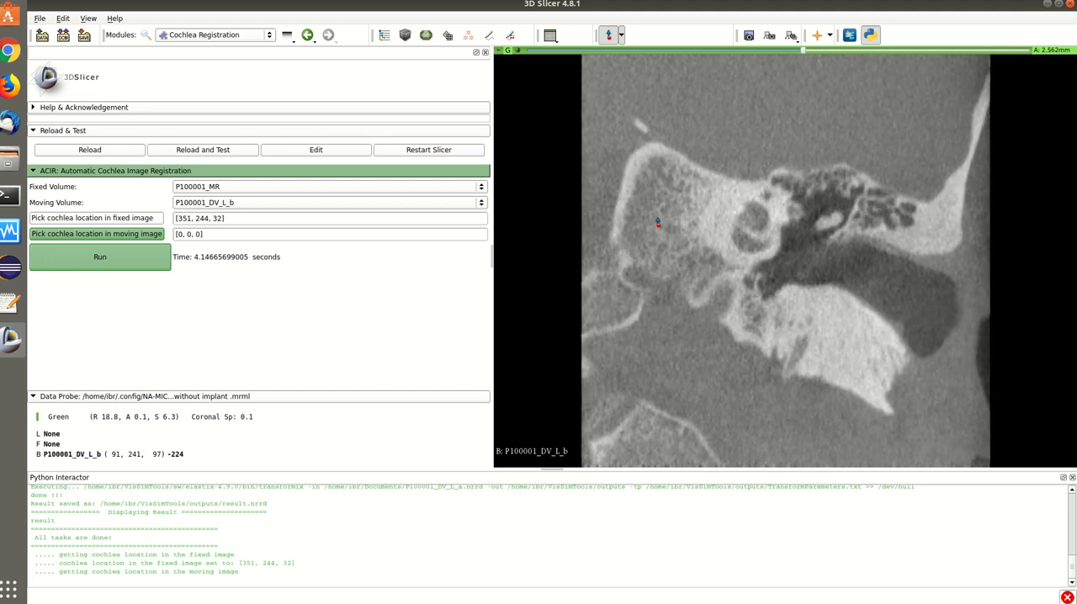
pyautogui.click(745, 227)
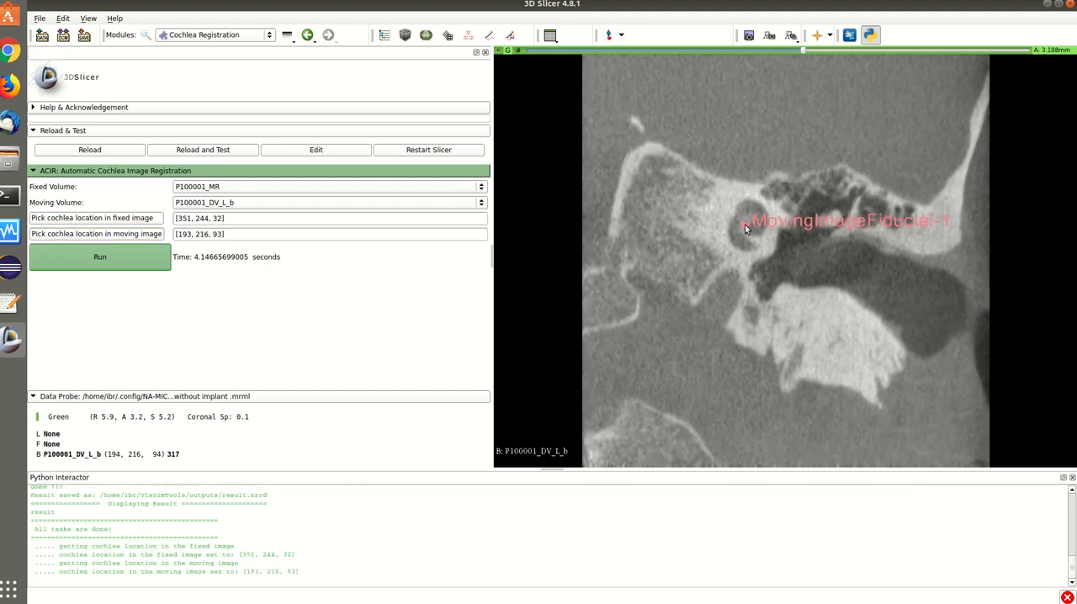
pyautogui.click(93, 258)
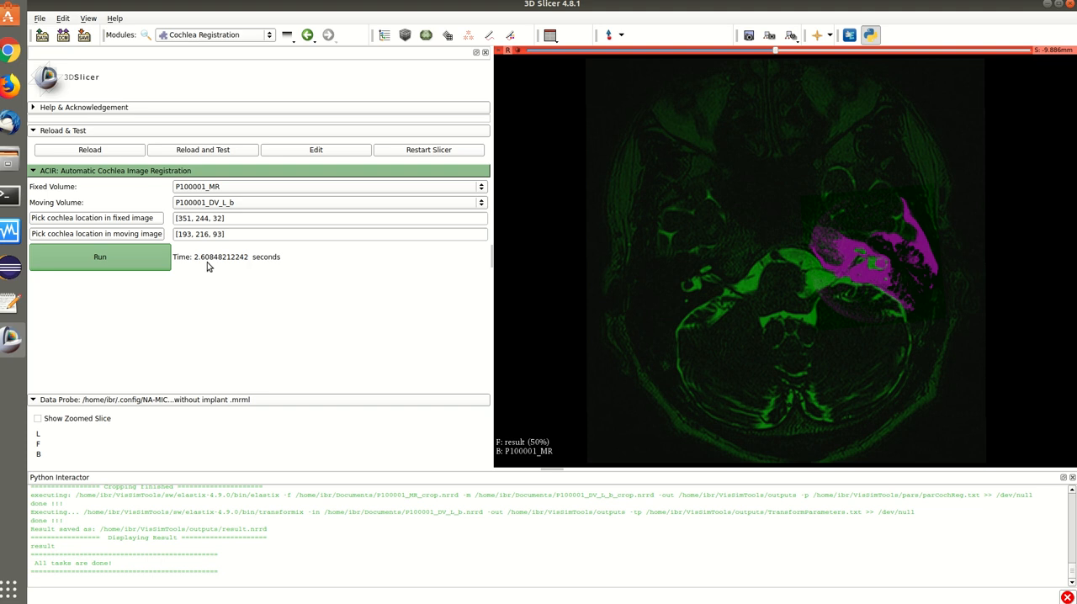
# Examine how the registered result overlays P100001_MR around the cochlea, enlarged and across neighbouring axial slices.
pyautogui.scroll(7, 851, 209)
pyautogui.scroll(-7, 852, 209)
pyautogui.scroll(-1, 850, 209)
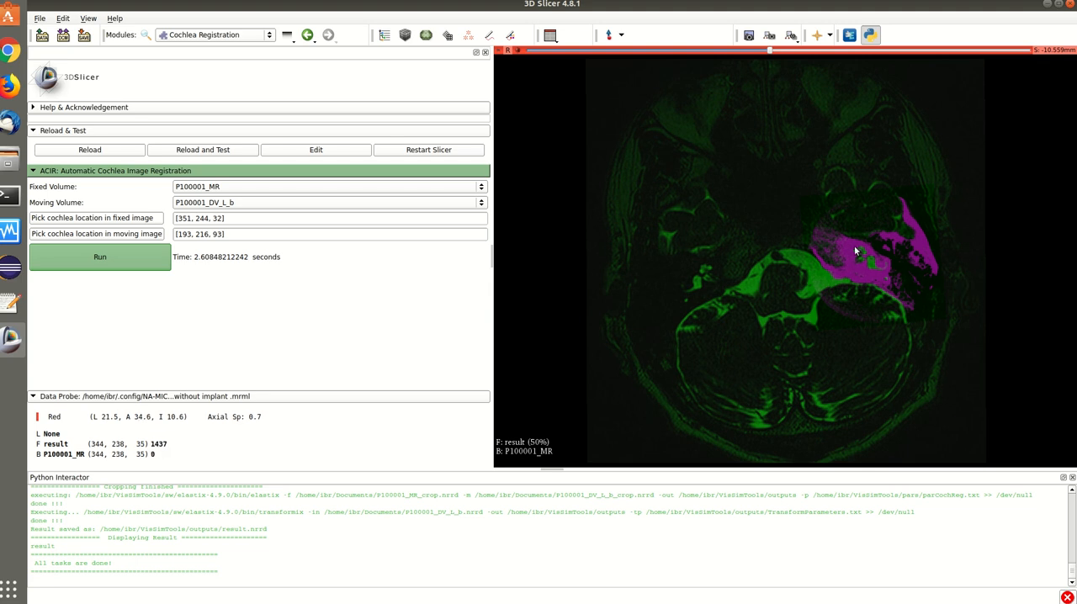
pyautogui.moveTo(851, 246); pyautogui.dragTo(877, 437, button='right')
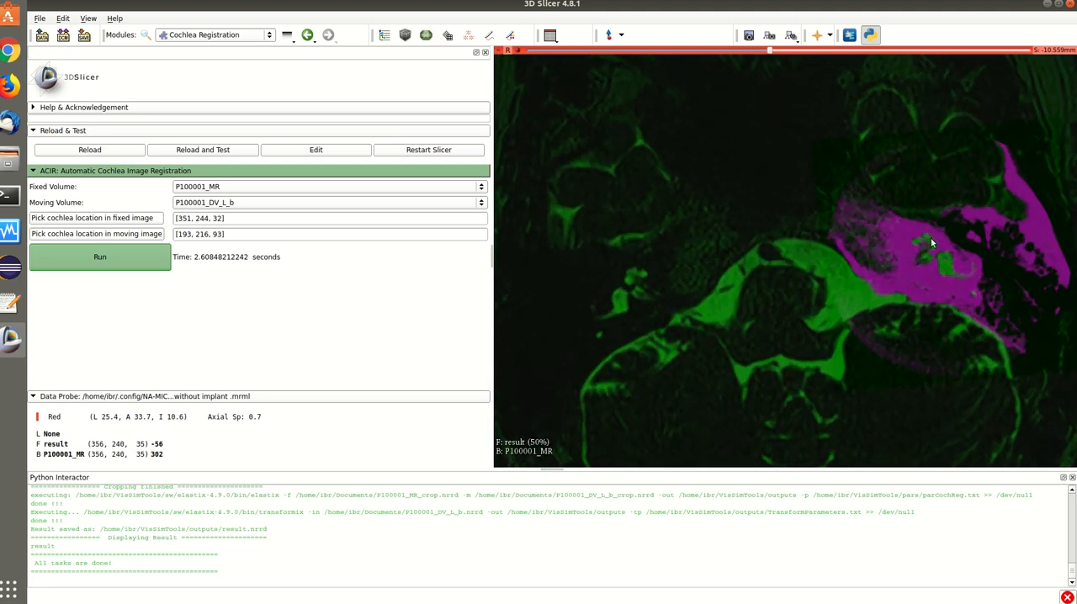
pyautogui.scroll(2, 923, 244)
pyautogui.scroll(1, 924, 245)
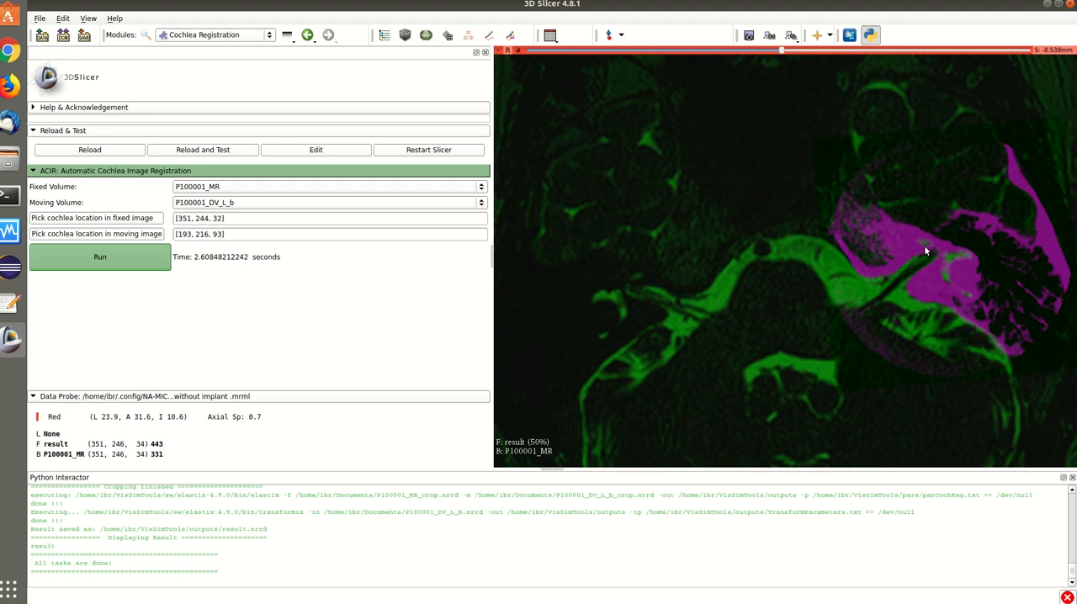
pyautogui.scroll(-2, 924, 245)
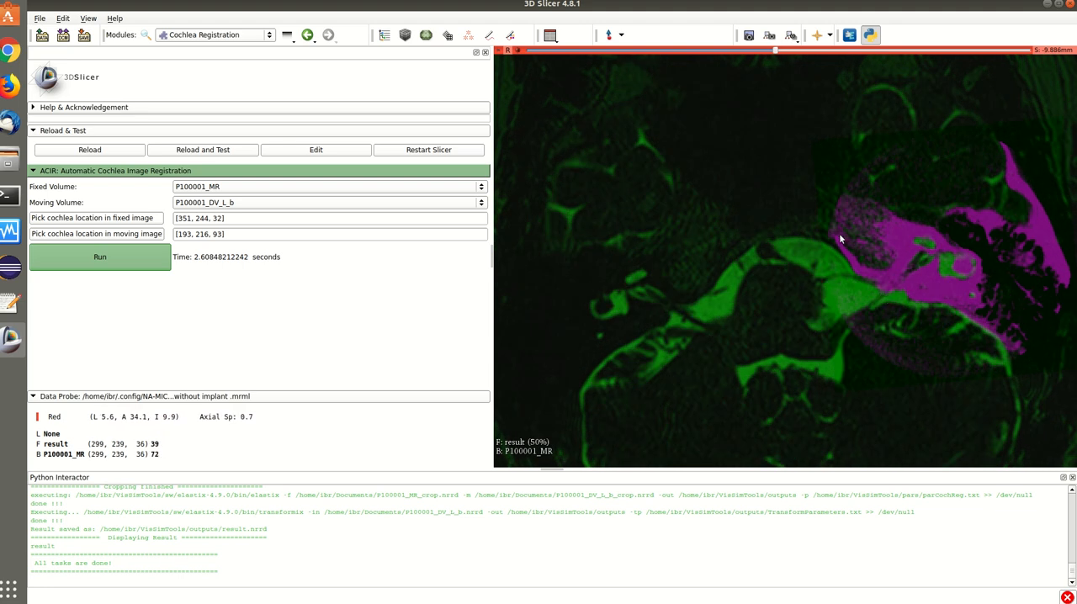
pyautogui.scroll(4, 980, 262)
pyautogui.scroll(-6, 981, 264)
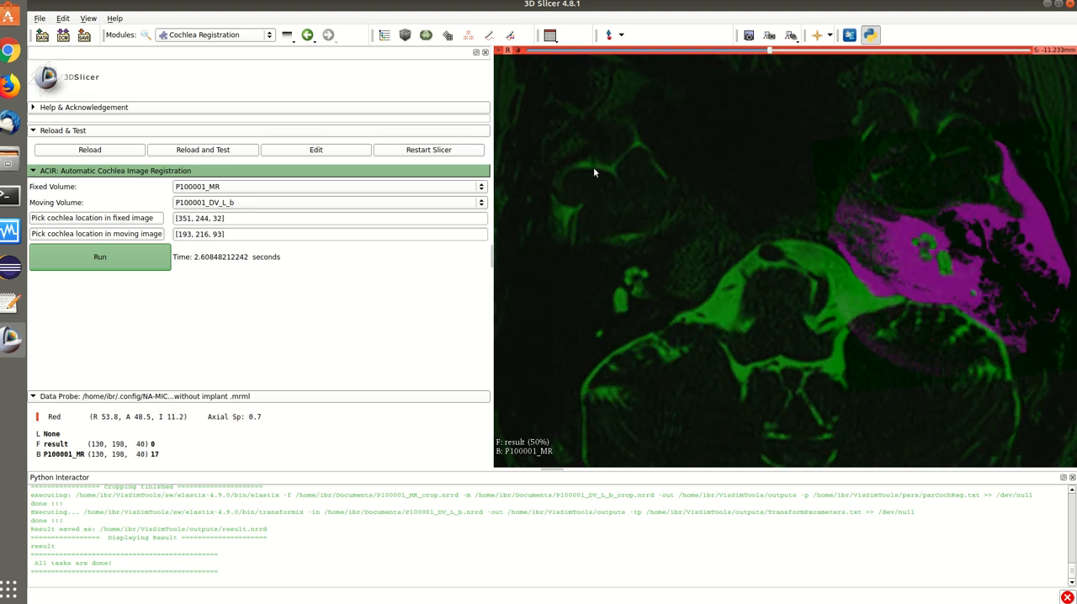
# Fade the result overlay on the axial slice to 0% for comparison with P100001_MR, and restore it to 60% opacity.
pyautogui.moveTo(498, 51)
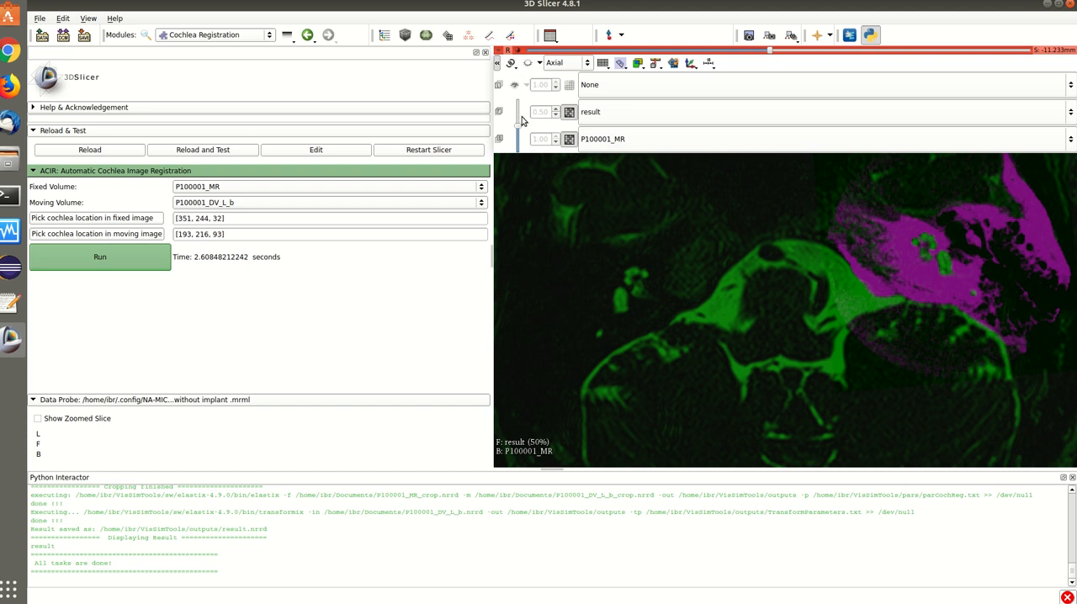
pyautogui.moveTo(517, 126); pyautogui.dragTo(518, 152)
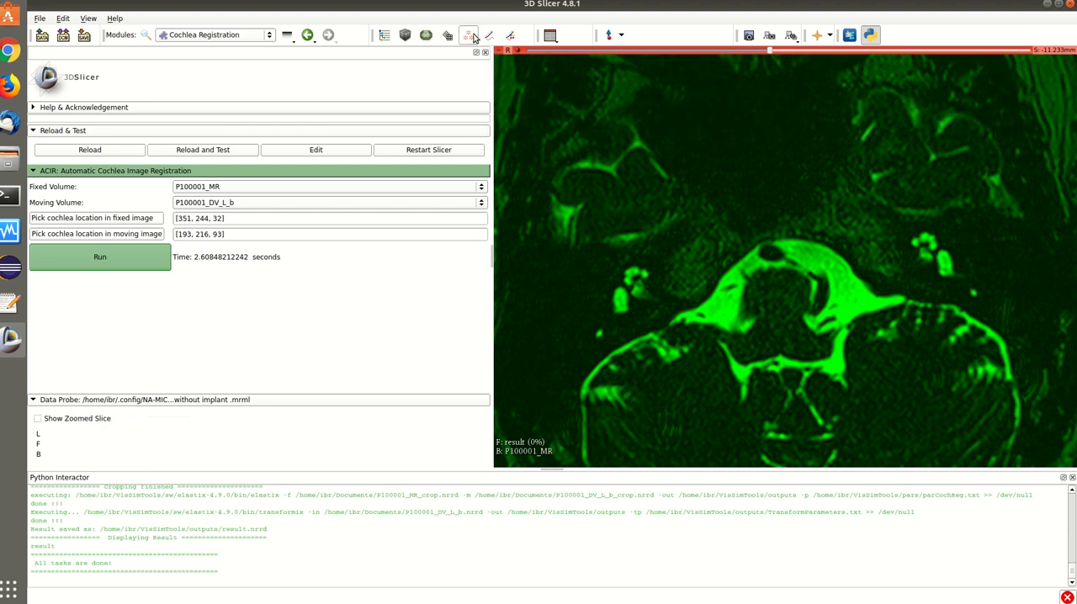
pyautogui.moveTo(504, 50)
pyautogui.moveTo(517, 153); pyautogui.dragTo(506, 127)
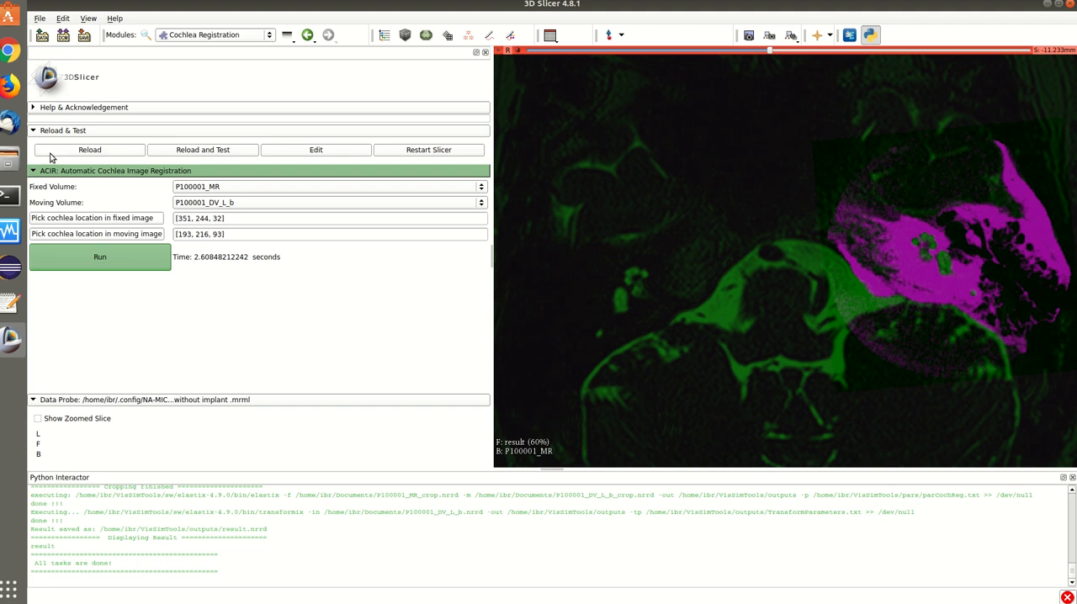
# Switch to Files and inspect the registration output files in the outputs folder of VisSimTools.
pyautogui.click(10, 160)
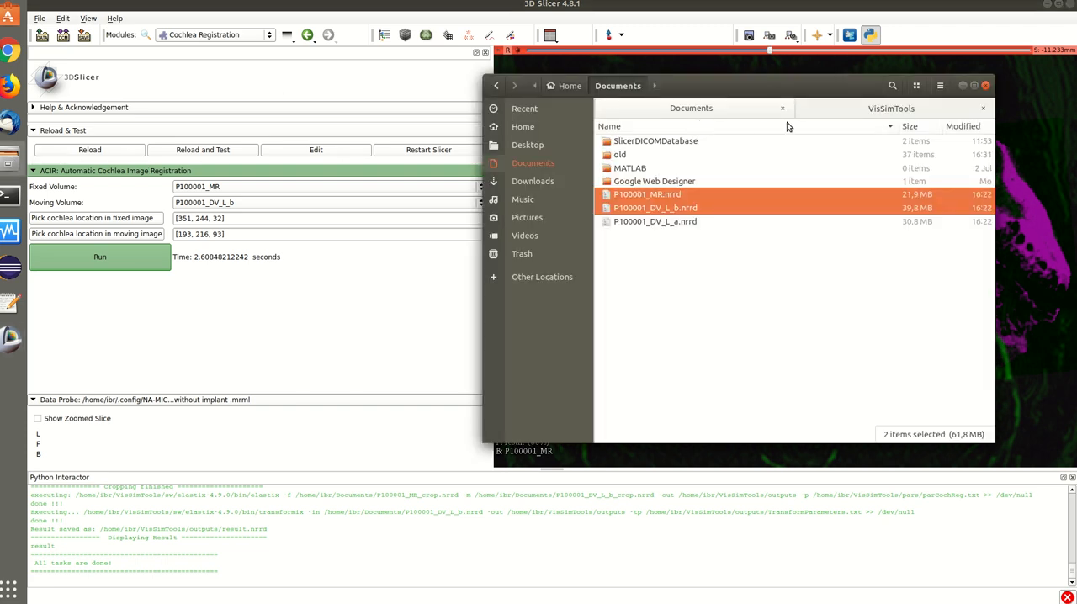
pyautogui.click(845, 109)
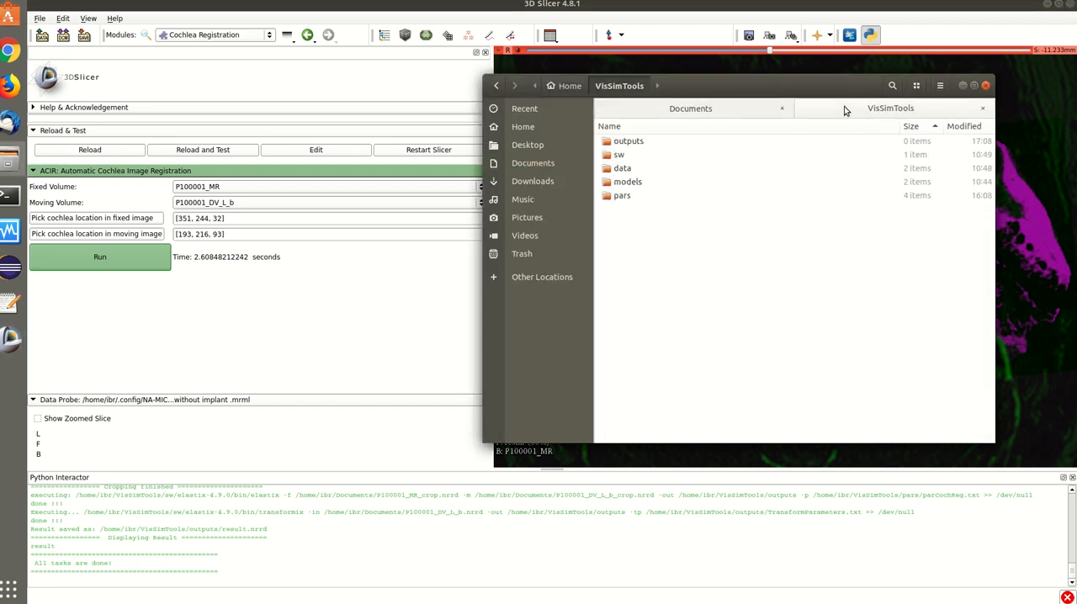
pyautogui.doubleClick(635, 143)
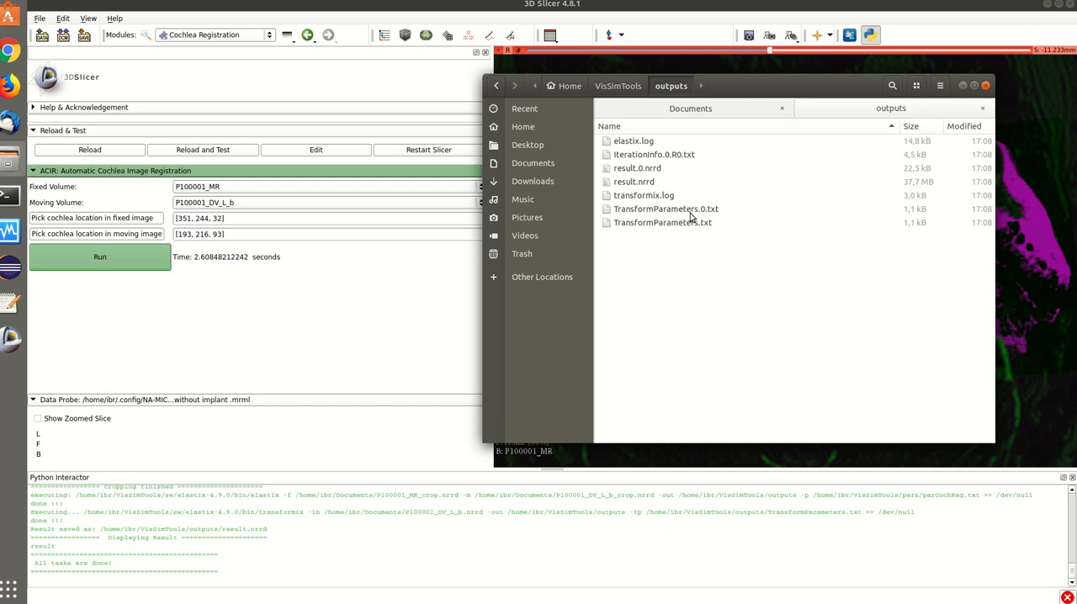
pyautogui.click(591, 182)
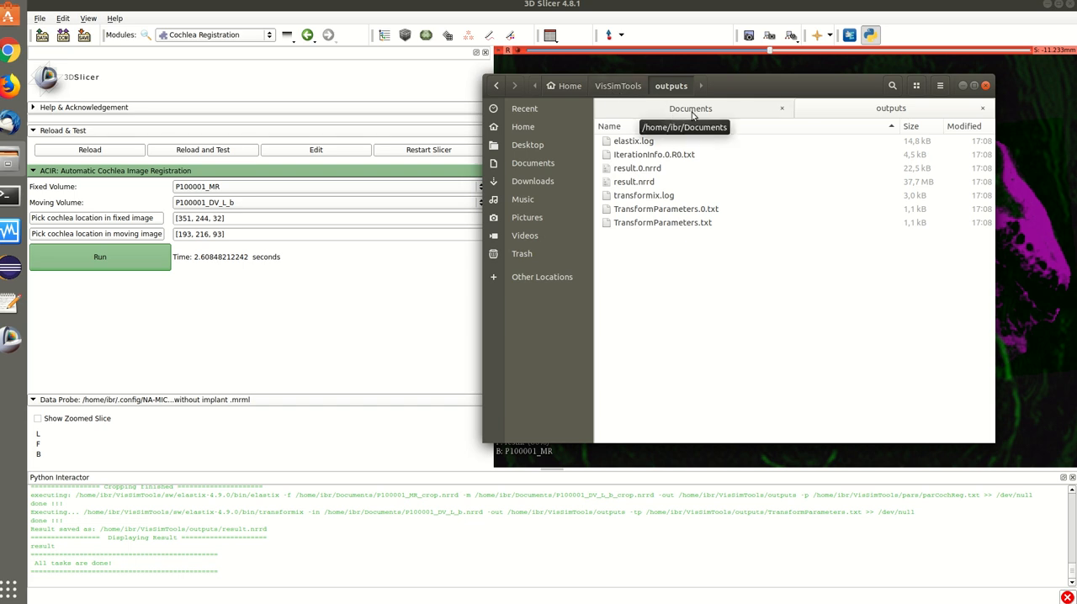
# Open parCochReg.txt from the VisSimTools pars folder with the Text Editor application.
pyautogui.click(612, 86)
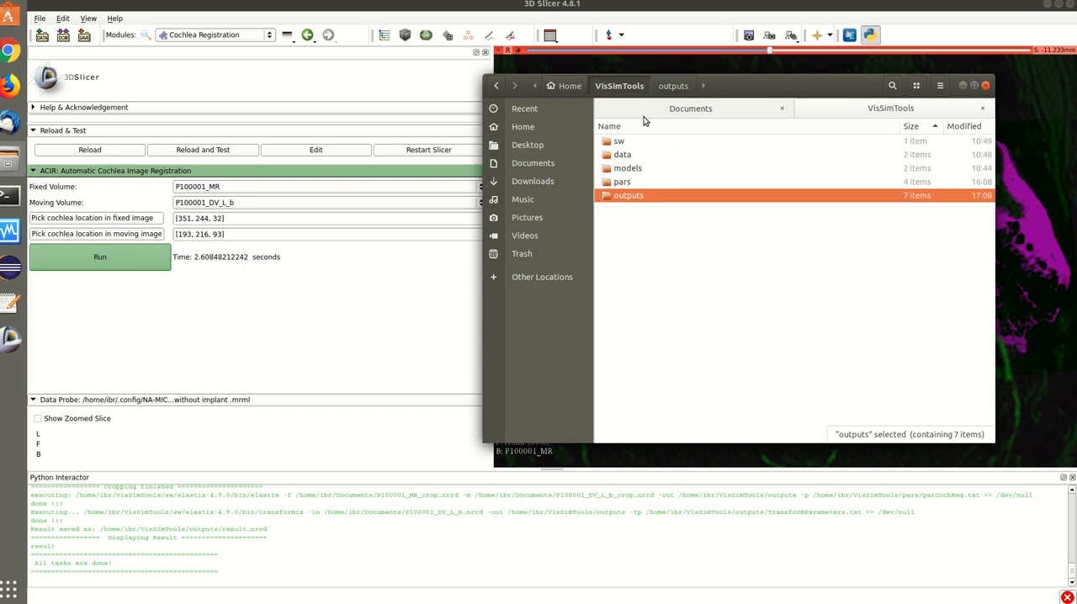
pyautogui.doubleClick(623, 182)
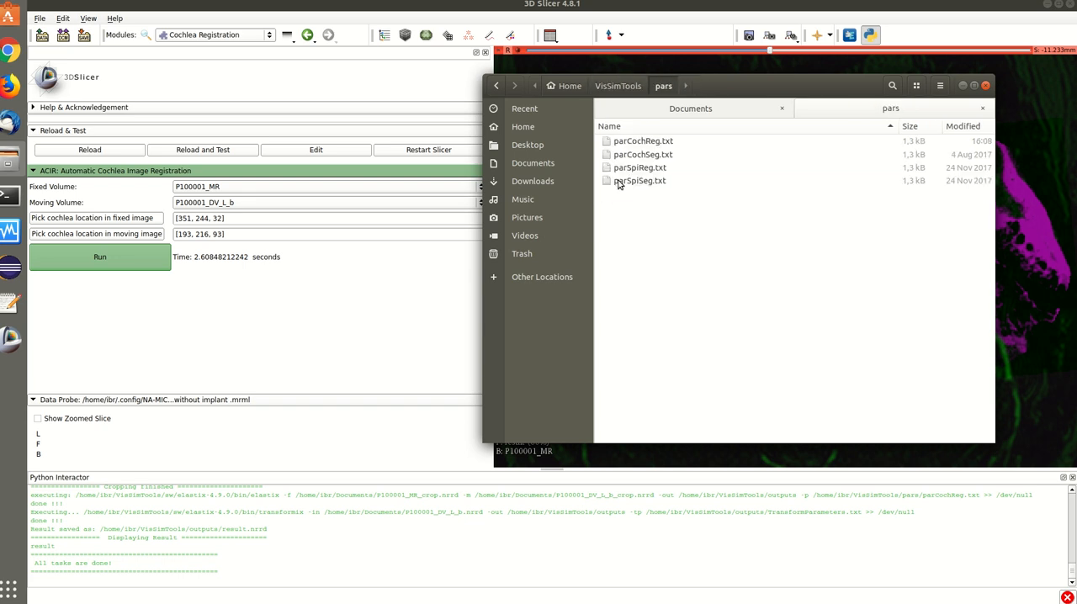
pyautogui.click(649, 141)
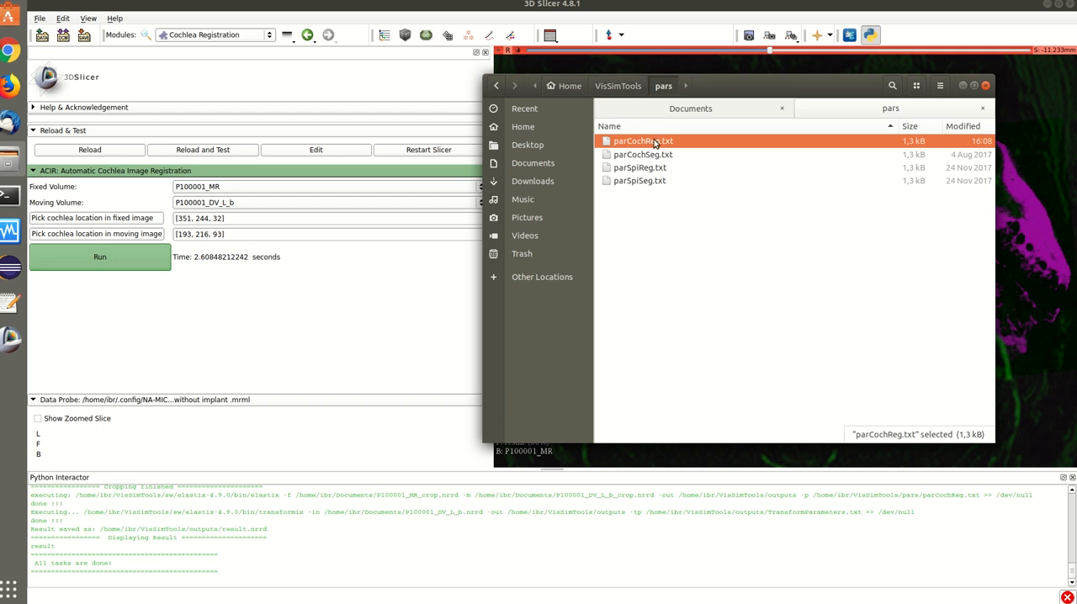
pyautogui.rightClick(655, 143)
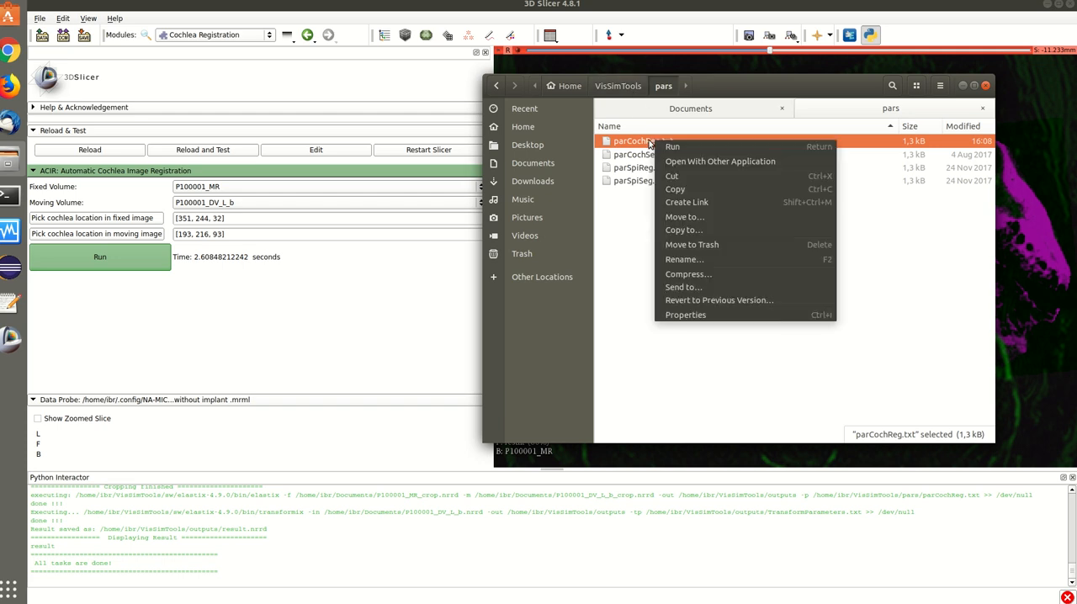
pyautogui.click(740, 161)
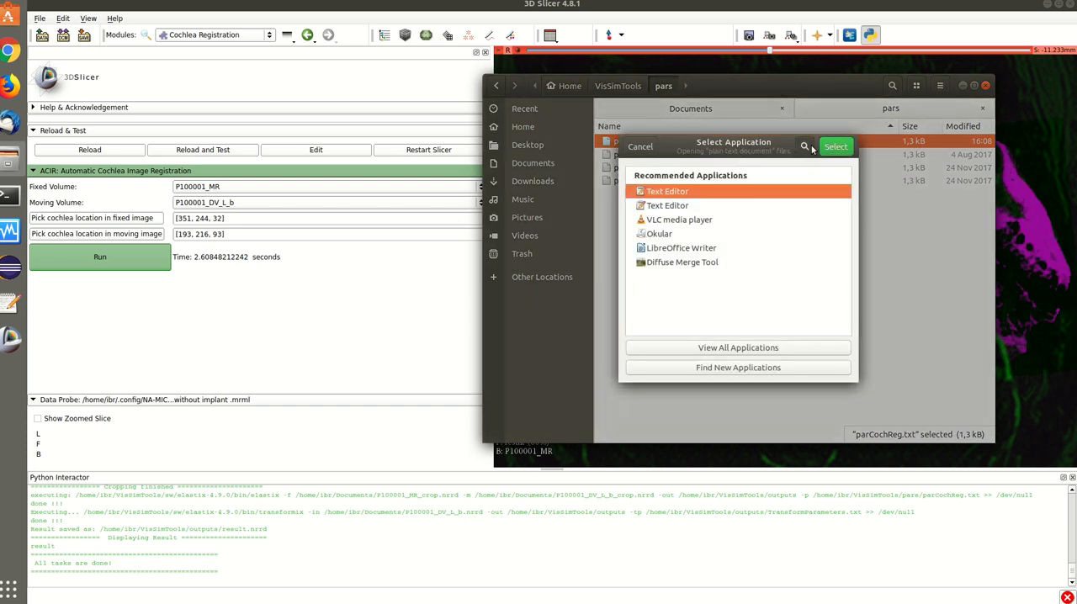
pyautogui.click(835, 146)
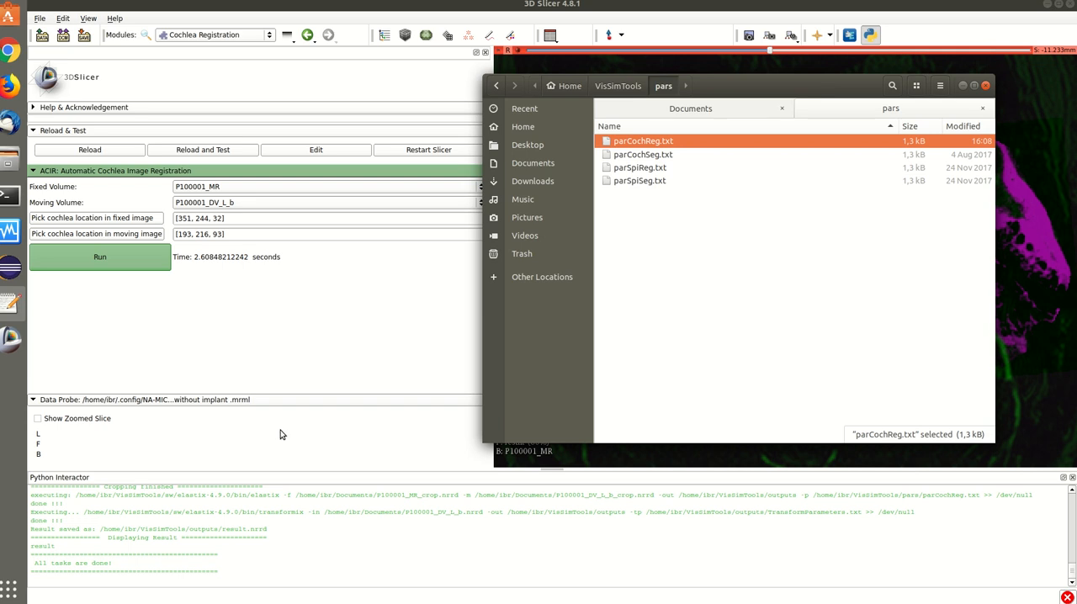
# Bring the Text Editor windows forward and close the blank untitled document so parCochReg.txt is in view.
pyautogui.rightClick(10, 303)
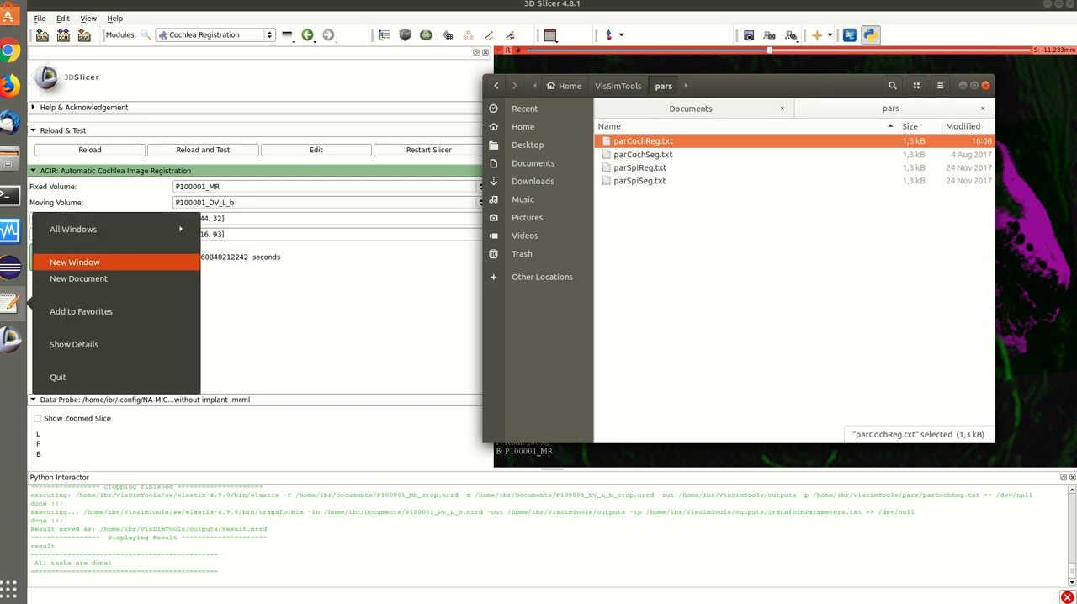
pyautogui.click(74, 262)
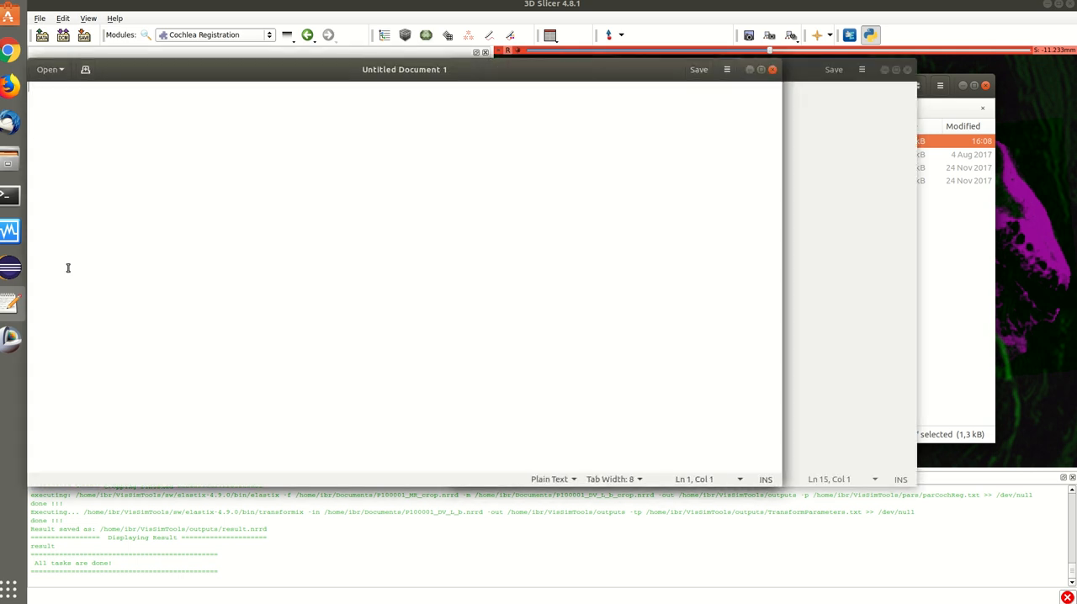
pyautogui.click(879, 229)
pyautogui.click(269, 209)
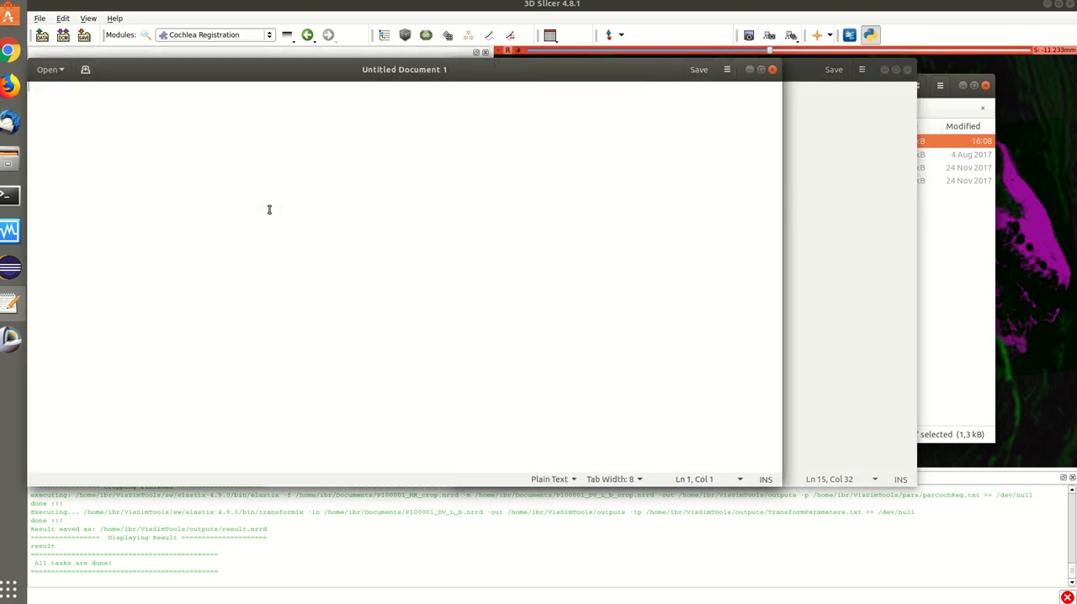
pyautogui.click(772, 67)
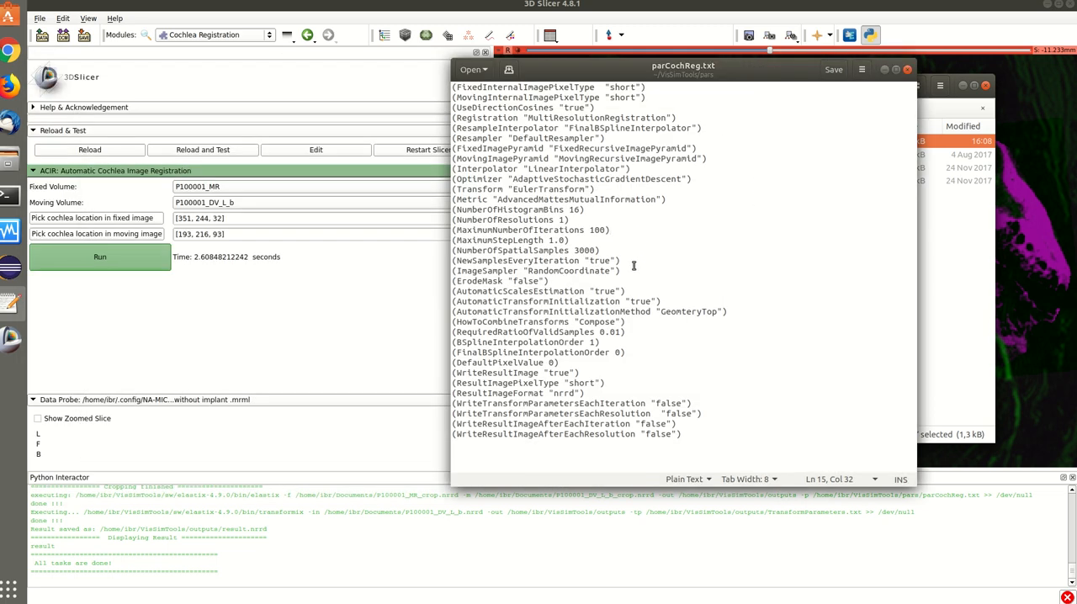
# Highlight the Interpolator through ImageSampler settings in parCochReg.txt for review, and return to the VisSimTools folder in Files.
pyautogui.moveTo(633, 270); pyautogui.dragTo(432, 175)
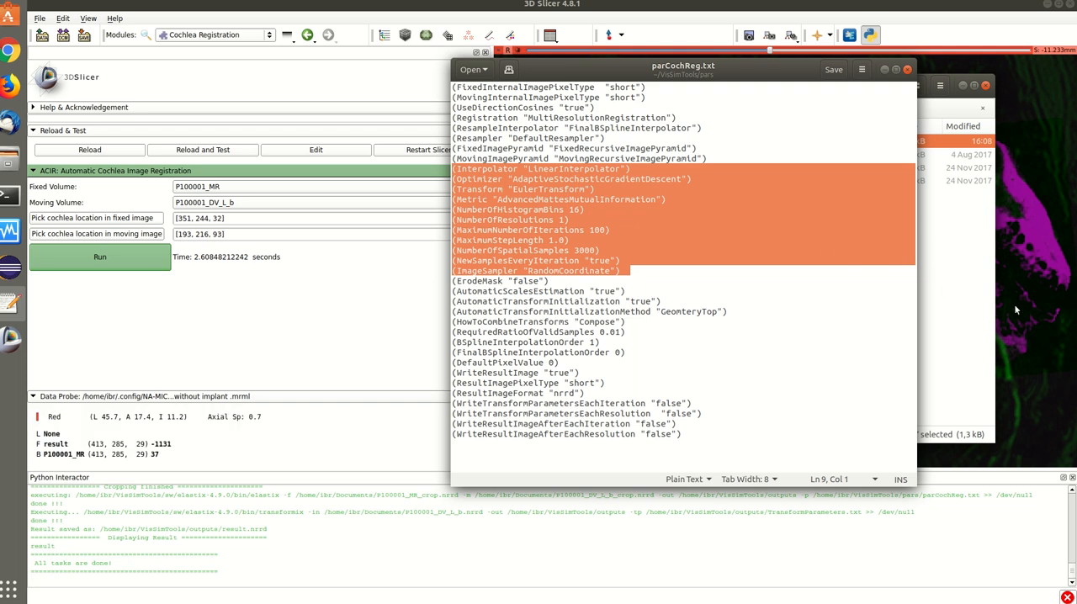
pyautogui.click(978, 263)
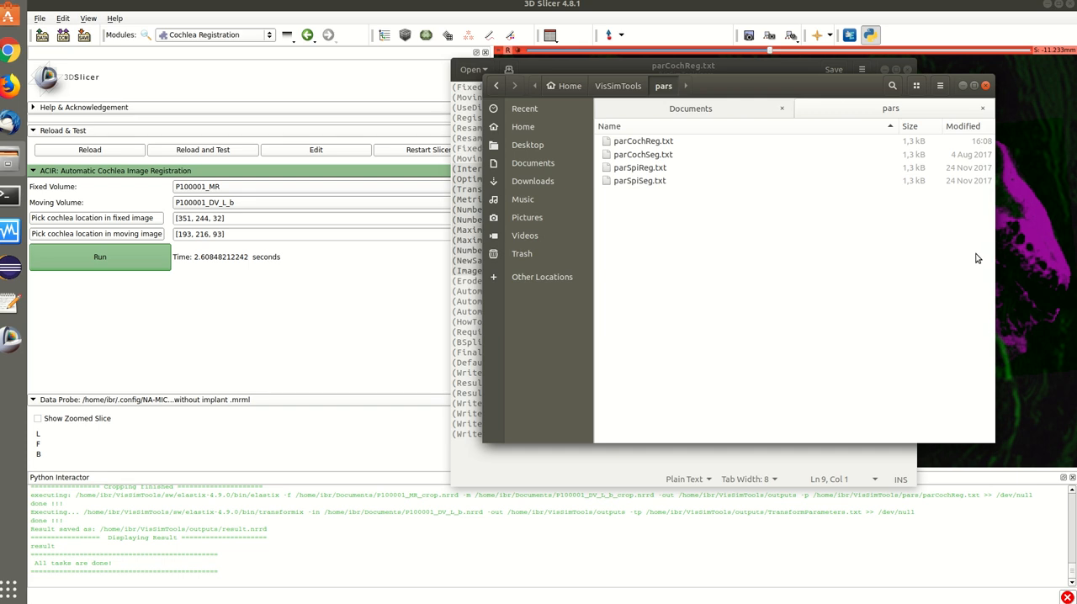
pyautogui.click(862, 117)
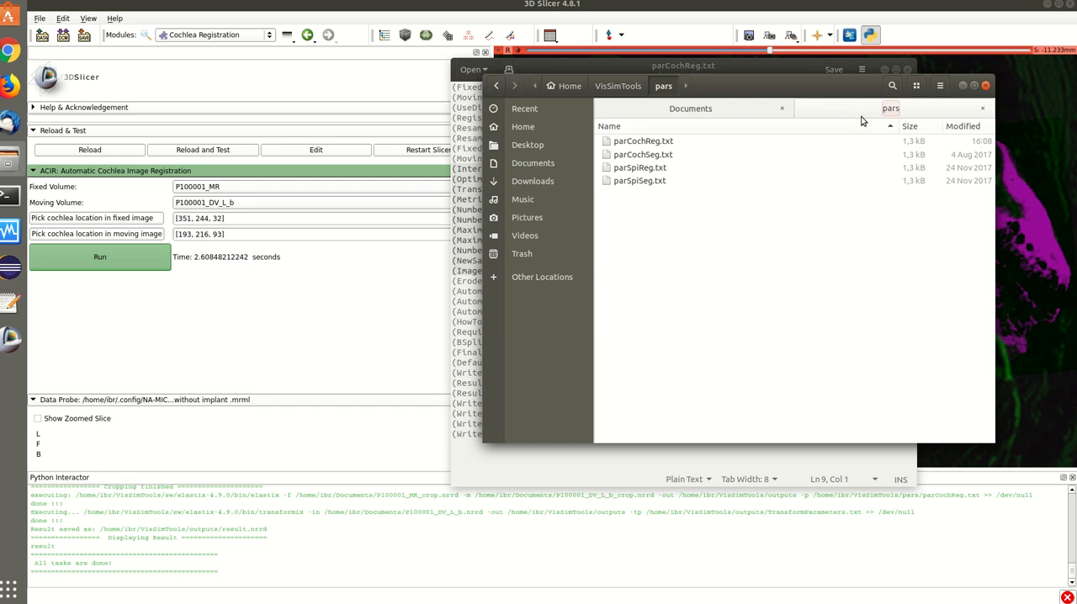
pyautogui.click(623, 85)
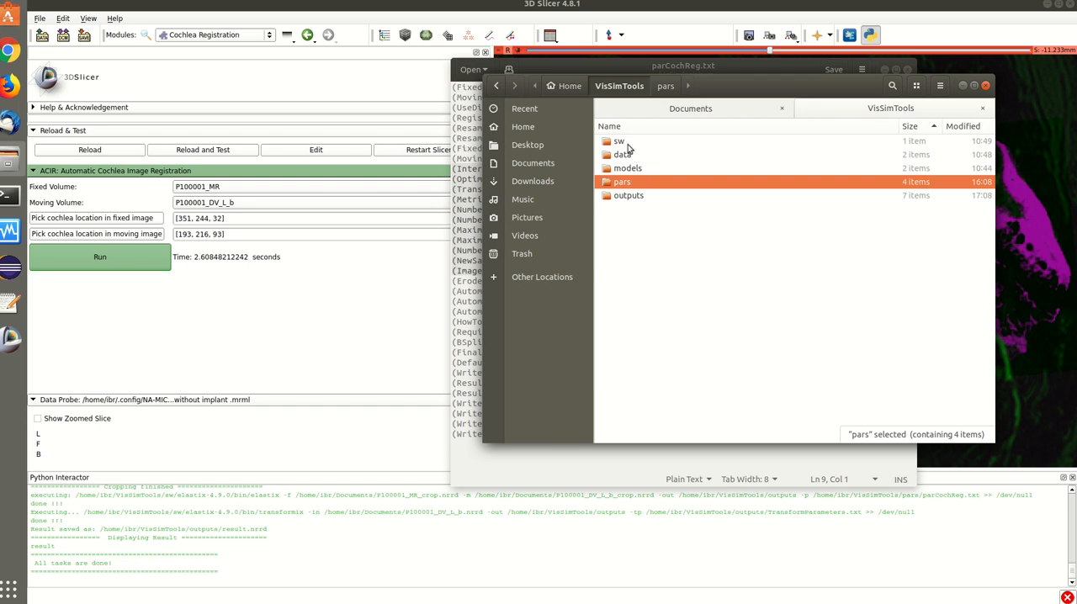
# Switch back to 3D Slicer and review the executed elastix and transformix commands in the Python Interactor log.
pyautogui.click(332, 331)
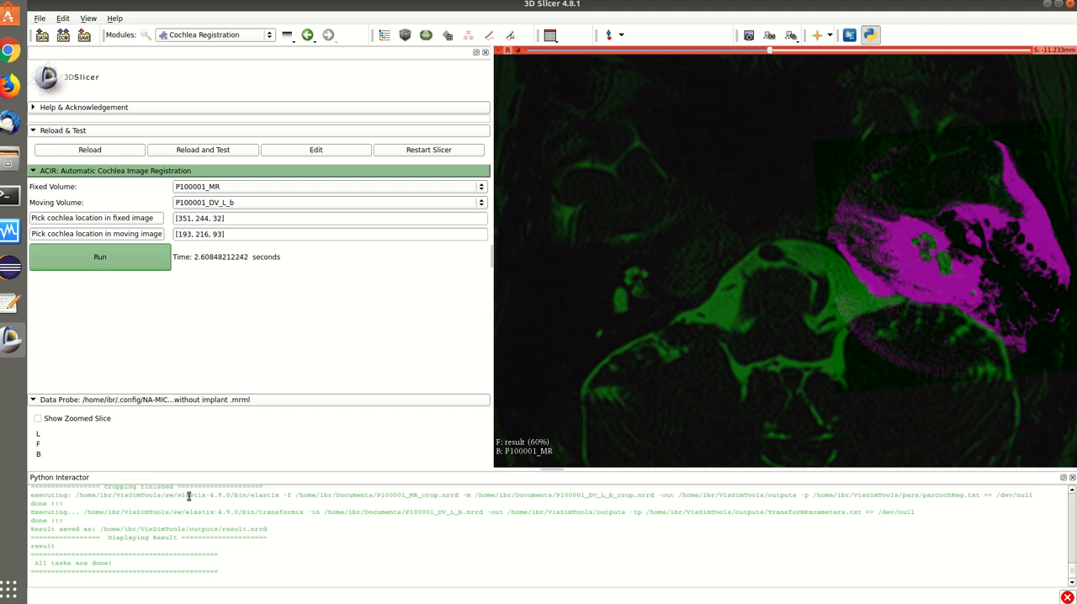
pyautogui.doubleClick(240, 495)
pyautogui.moveTo(69, 495); pyautogui.dragTo(862, 543)
pyautogui.scroll(-3, 860, 542)
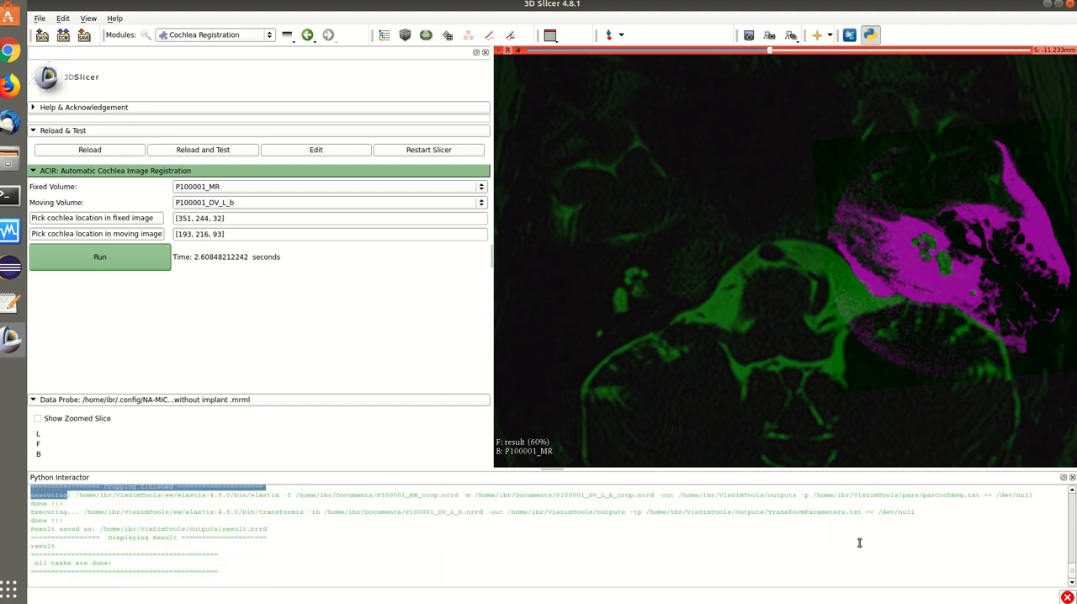
pyautogui.click(1042, 494)
pyautogui.moveTo(1042, 495); pyautogui.dragTo(139, 542)
pyautogui.click(140, 515)
pyautogui.scroll(-13, 140, 514)
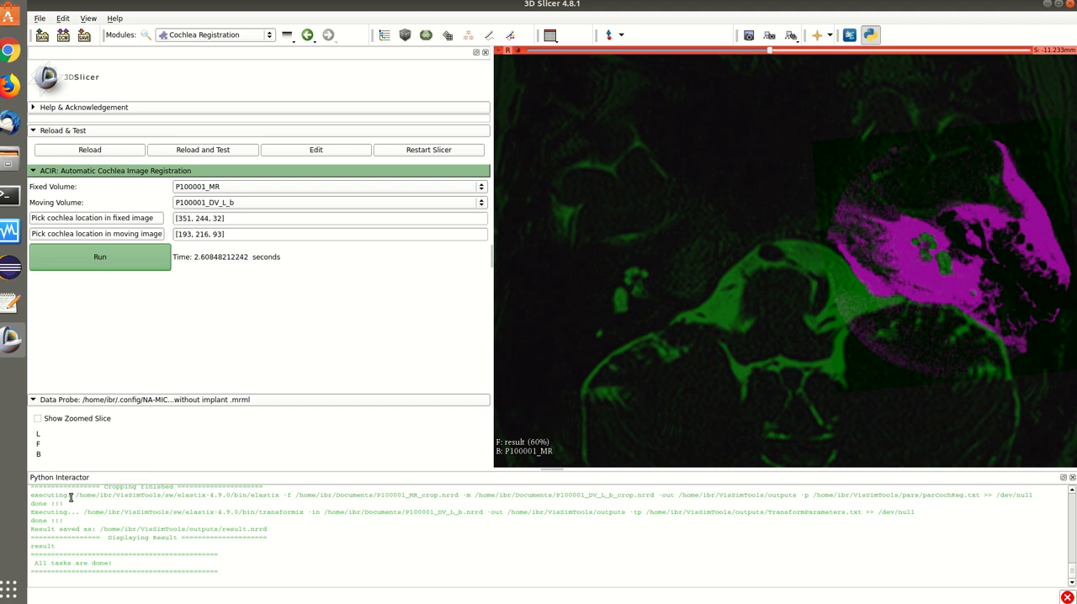
# Review the log from its default settings onward and highlight the elastix-4.9.0/bin path in the P100001_DV_L_a transformix command.
pyautogui.scroll(15, 70, 497)
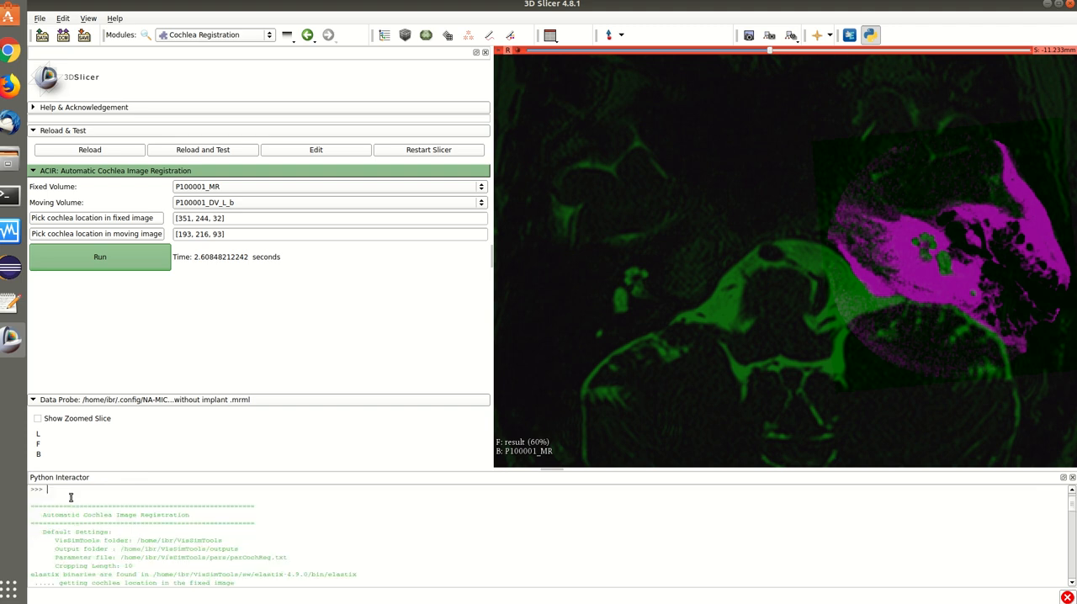
pyautogui.scroll(-5, 71, 497)
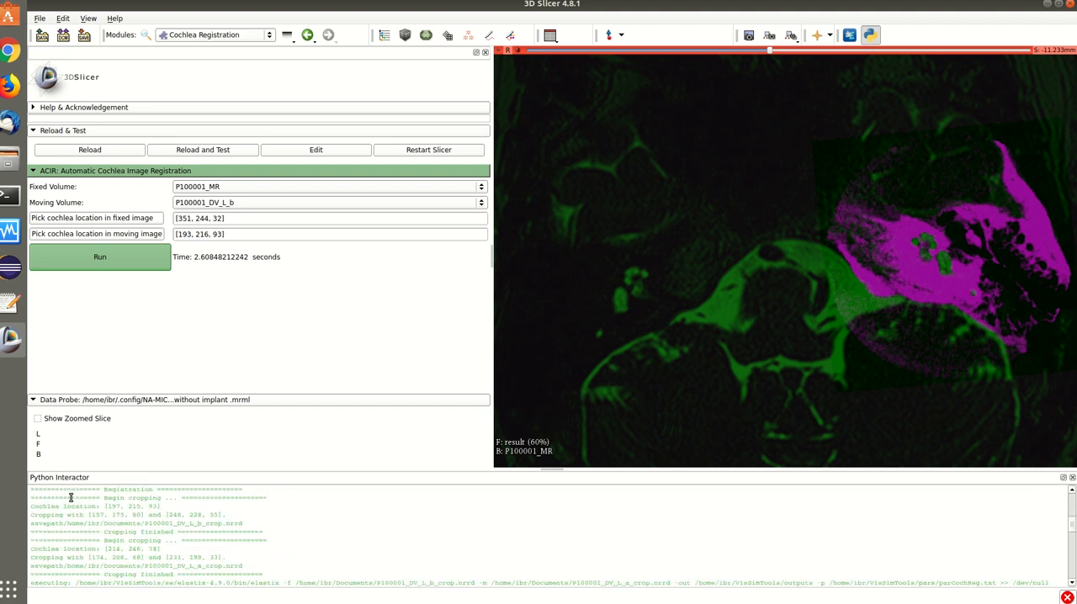
pyautogui.tripleClick(190, 498)
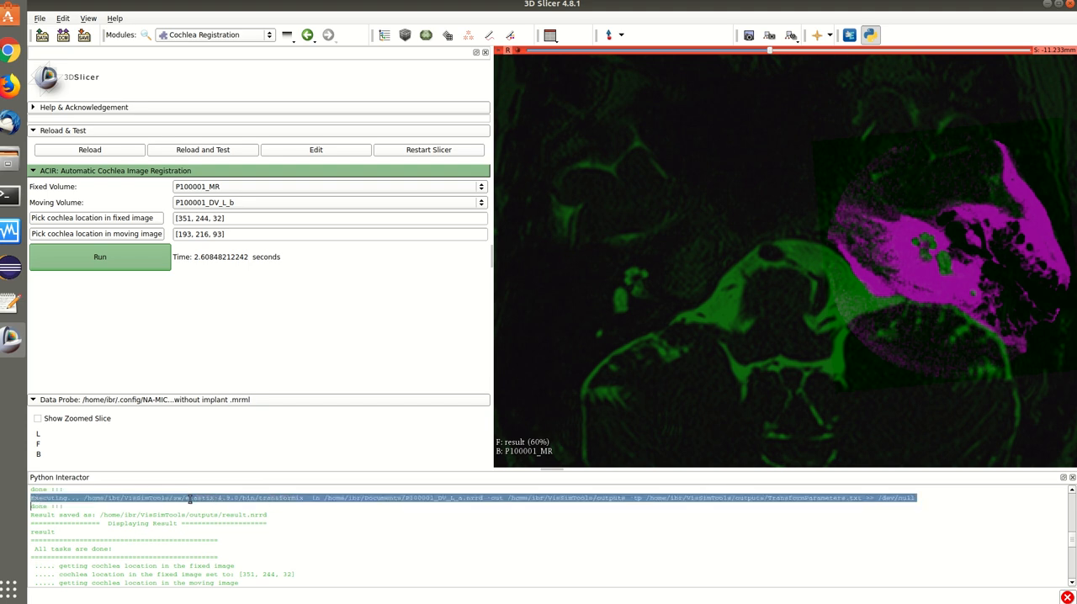
pyautogui.click(92, 496)
pyautogui.moveTo(84, 499); pyautogui.dragTo(251, 498)
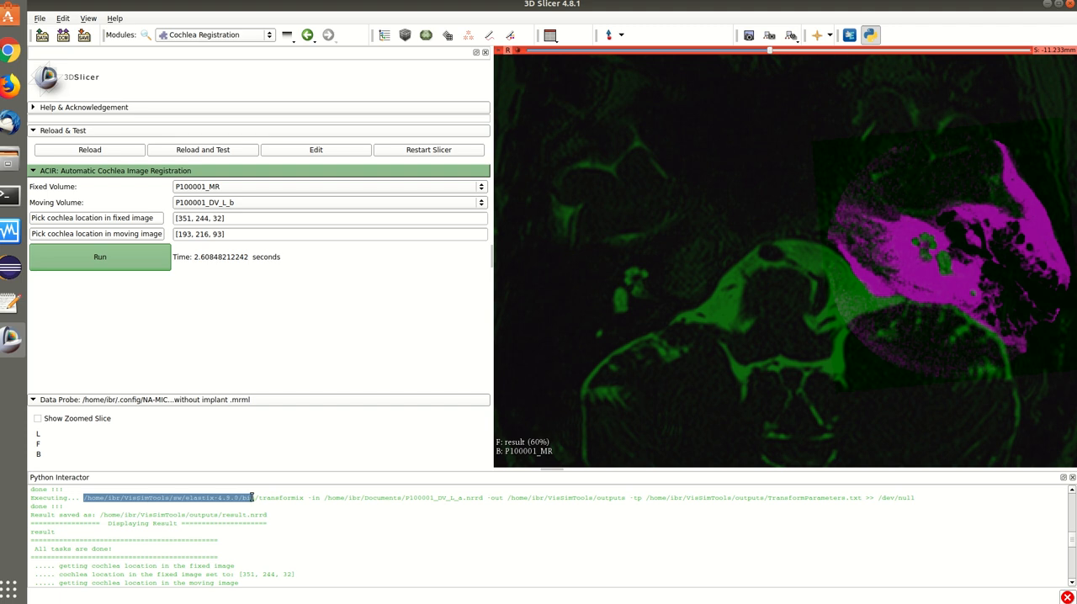
# Check the VisSimTools outputs folder in Files against the logged command's output path, and return to 3D Slicer.
pyautogui.click(10, 158)
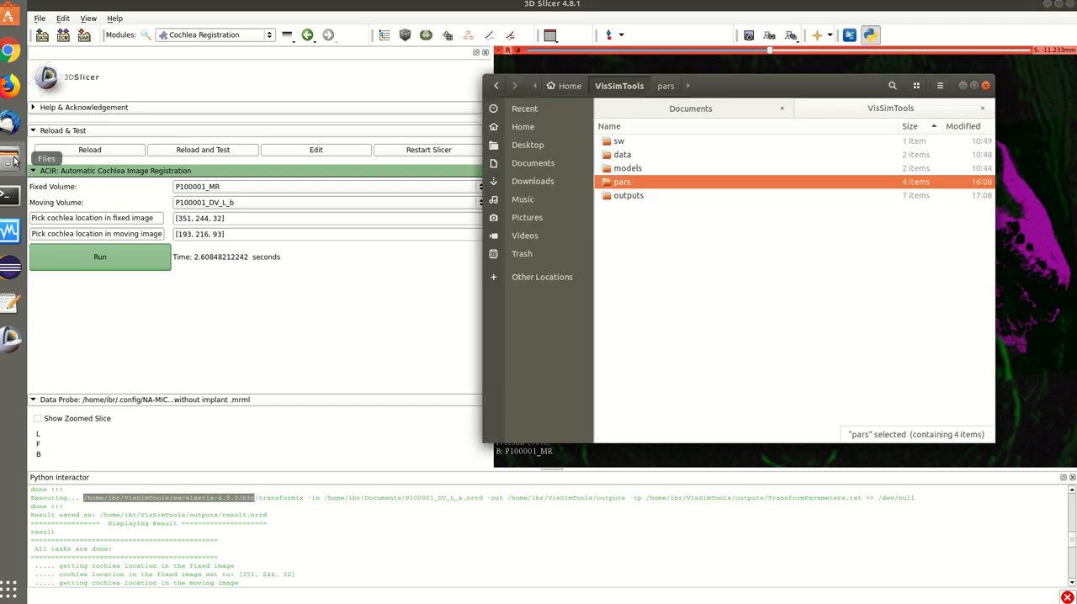
pyautogui.click(620, 156)
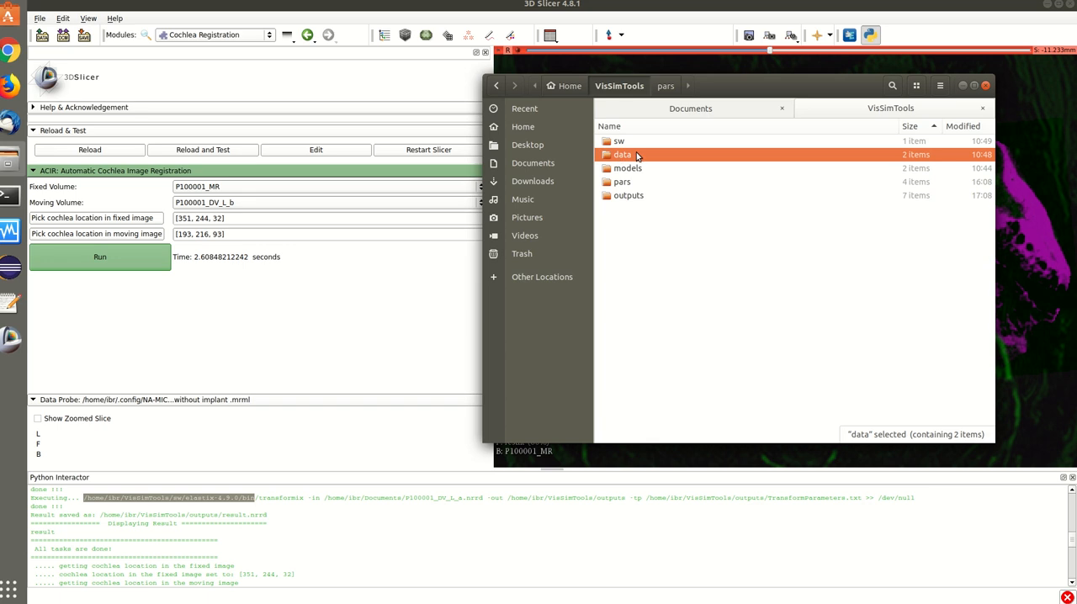
pyautogui.doubleClick(621, 200)
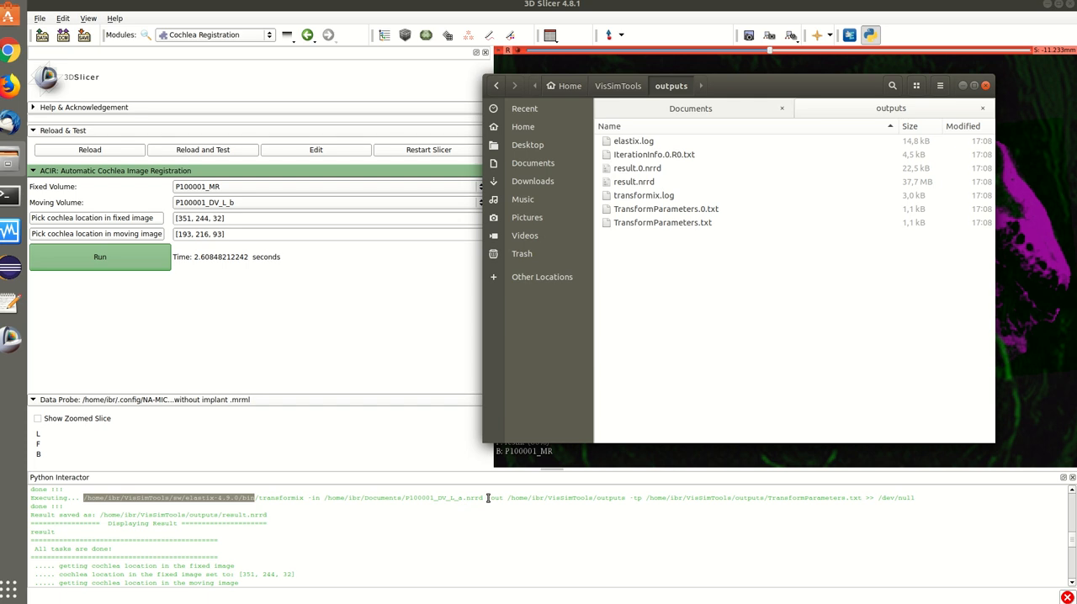
pyautogui.click(653, 484)
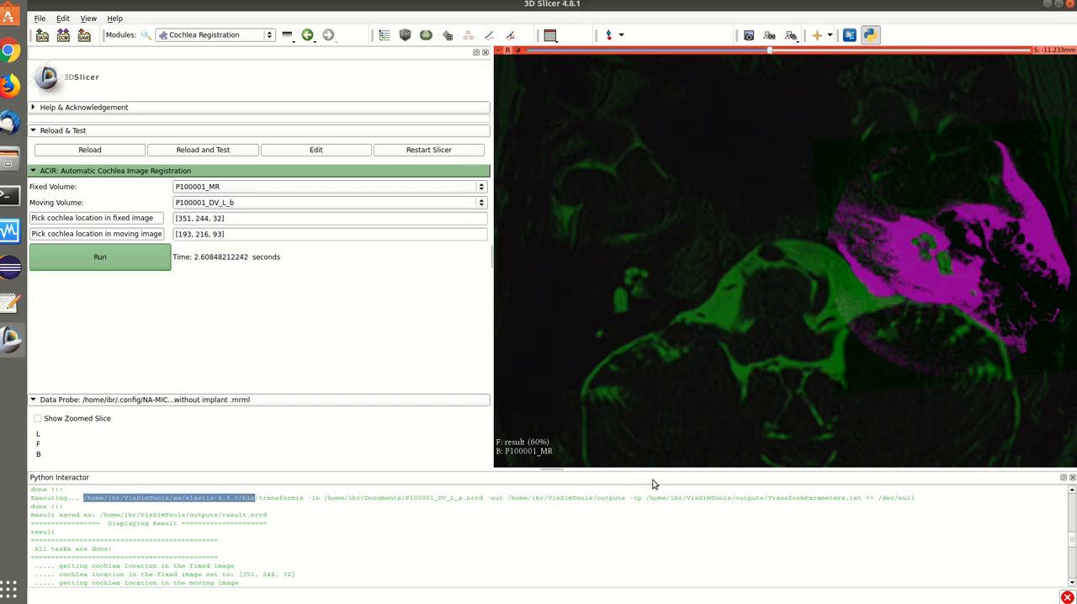